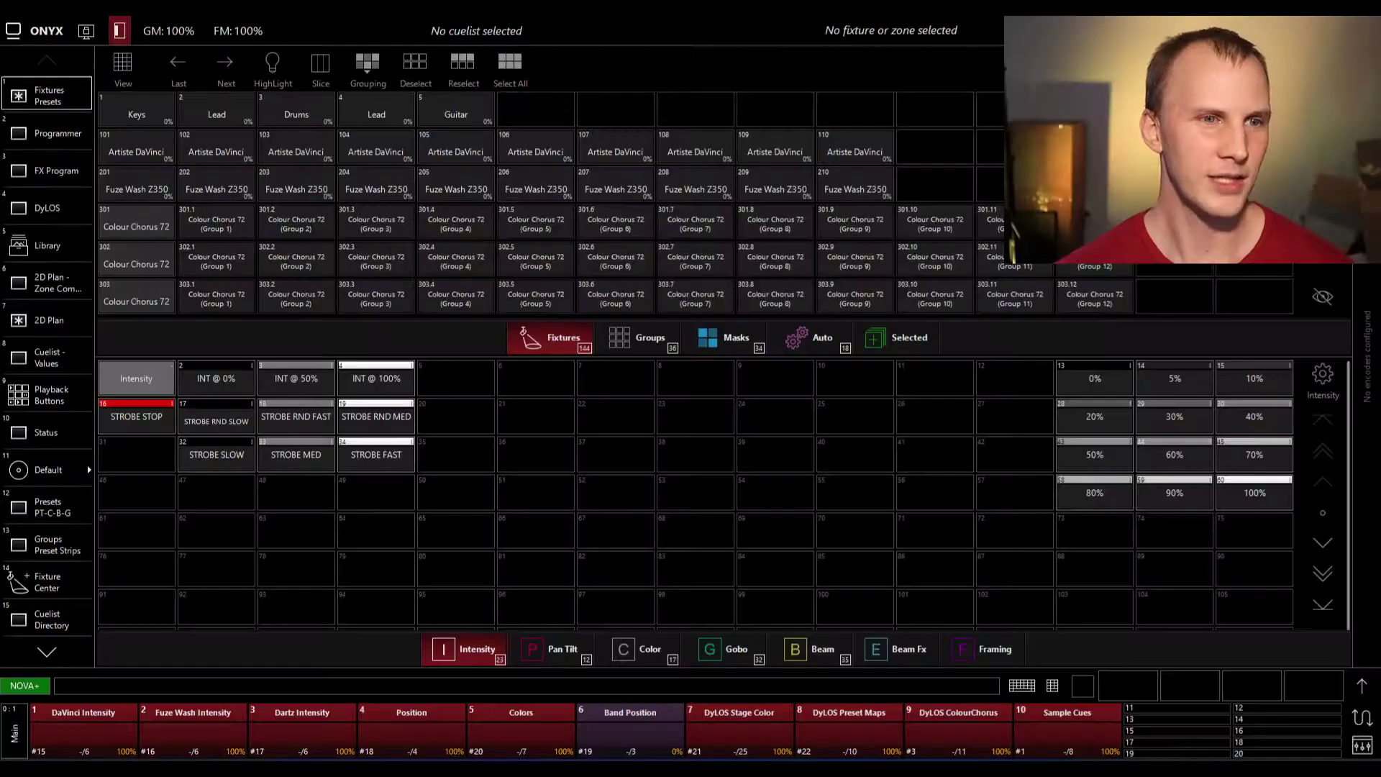
Step: Open the 2D Plan and look through its Front View, Top View and Pixel Fun pages
{"action": "left_click", "coordinate": [44, 319]}
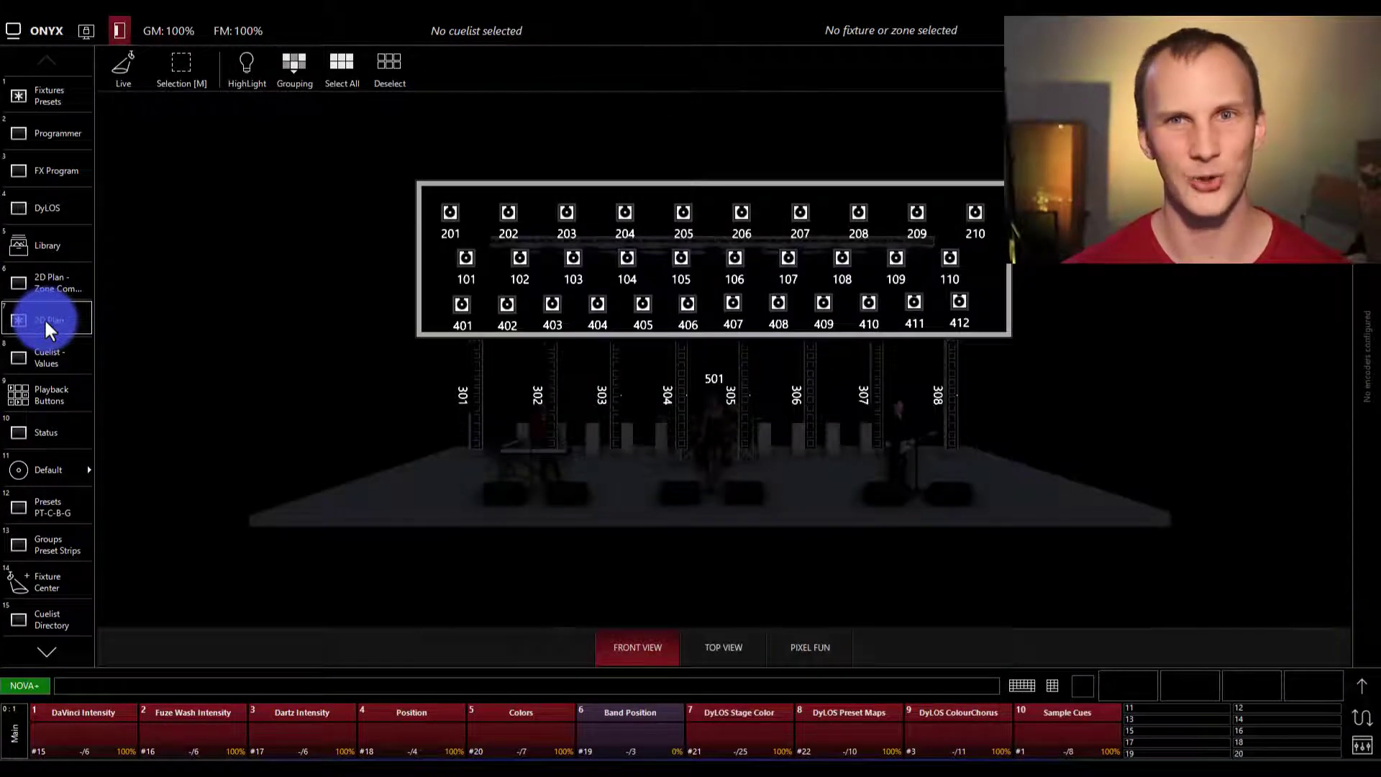
{"action": "left_click", "coordinate": [48, 321]}
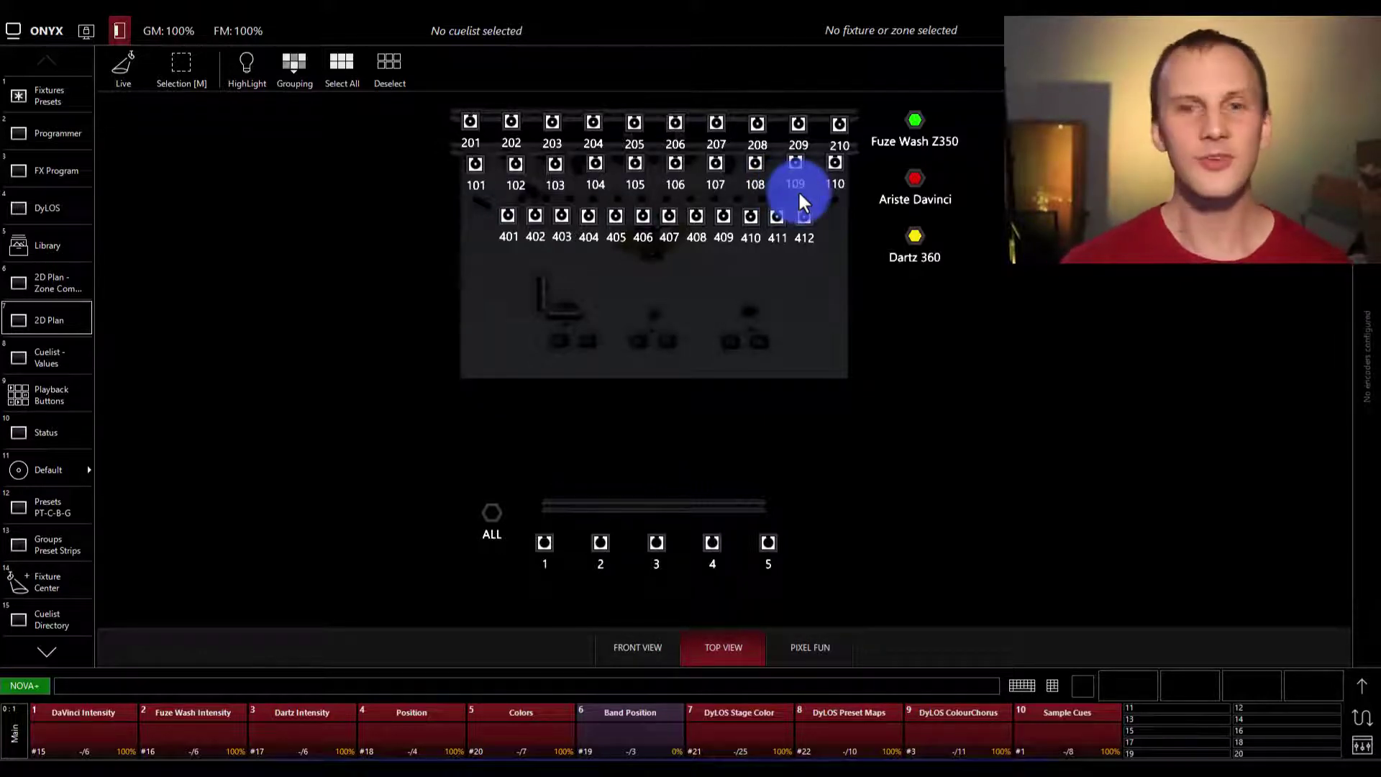
{"action": "left_click", "coordinate": [628, 643]}
{"action": "left_click", "coordinate": [820, 656]}
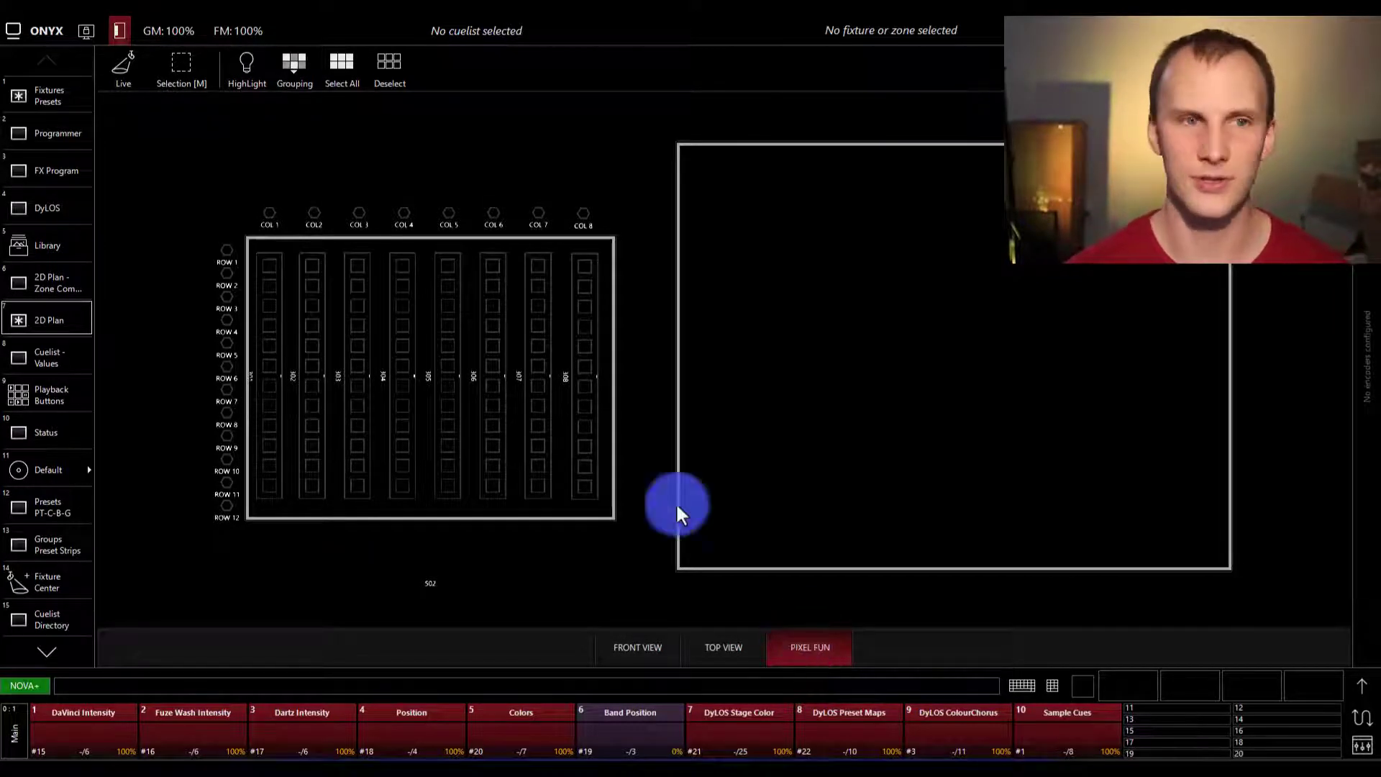
Step: Select the Ariste Davinci group from the fixture groups
{"action": "left_click", "coordinate": [77, 92]}
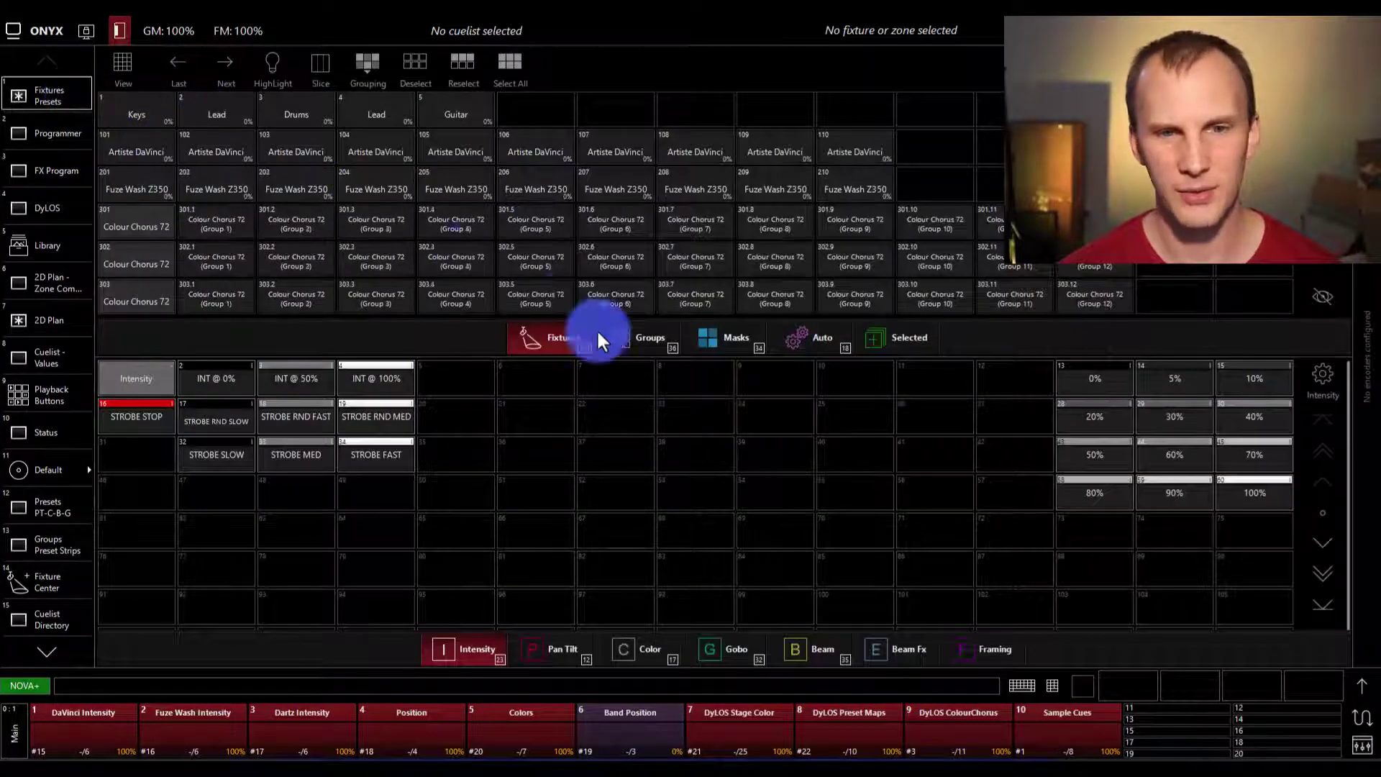
{"action": "left_click", "coordinate": [631, 335]}
{"action": "left_click", "coordinate": [144, 112]}
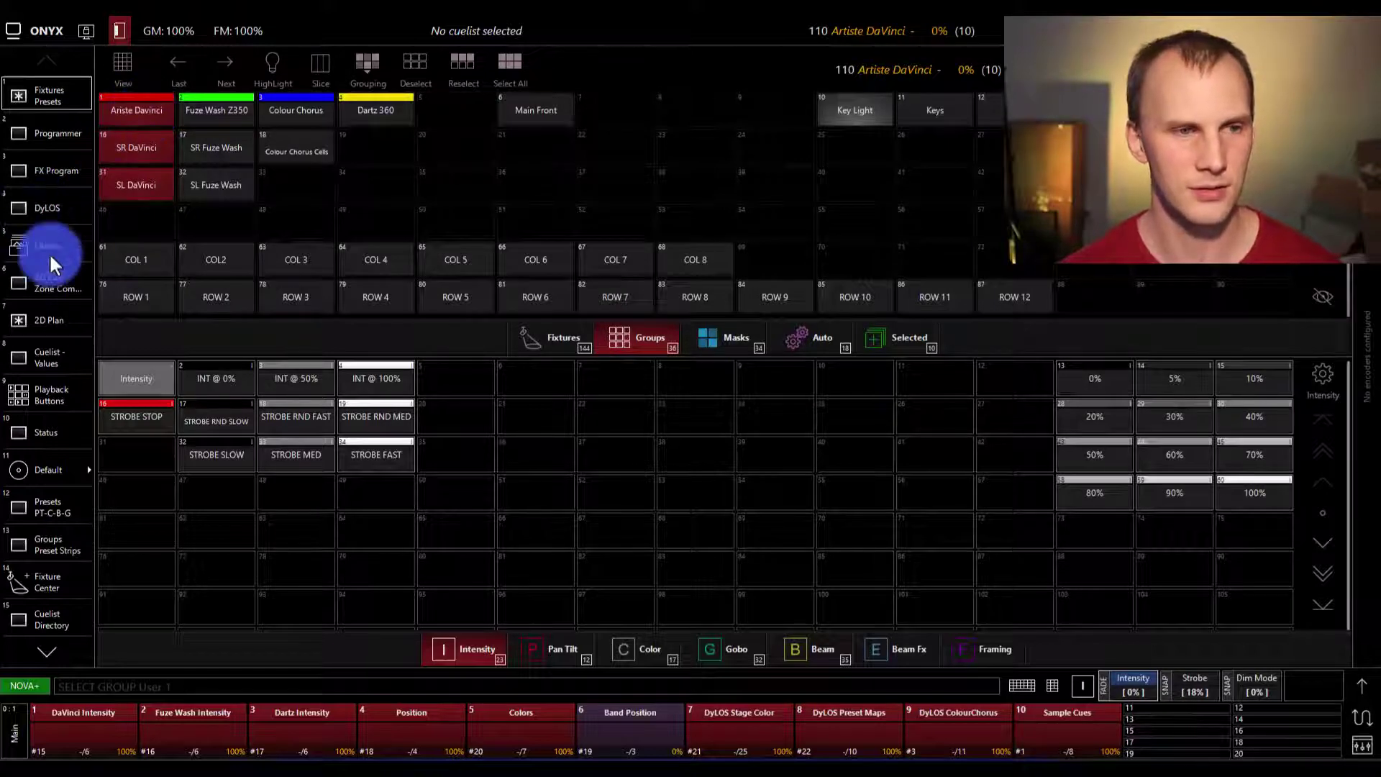
Step: Return to the Pixel Fun page of the 2D Plan and switch it from live to edit mode
{"action": "left_click", "coordinate": [72, 317]}
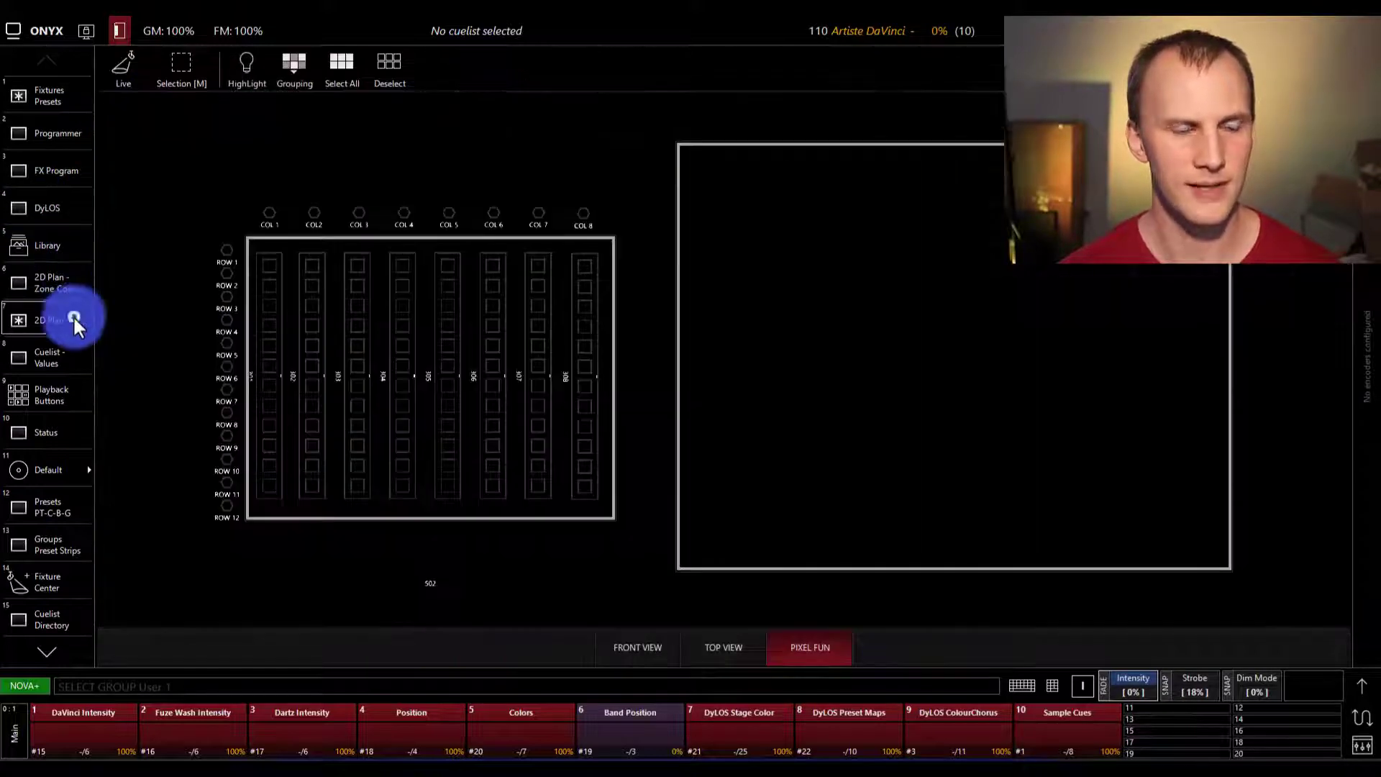
{"action": "left_click", "coordinate": [124, 72]}
{"action": "left_click", "coordinate": [121, 71]}
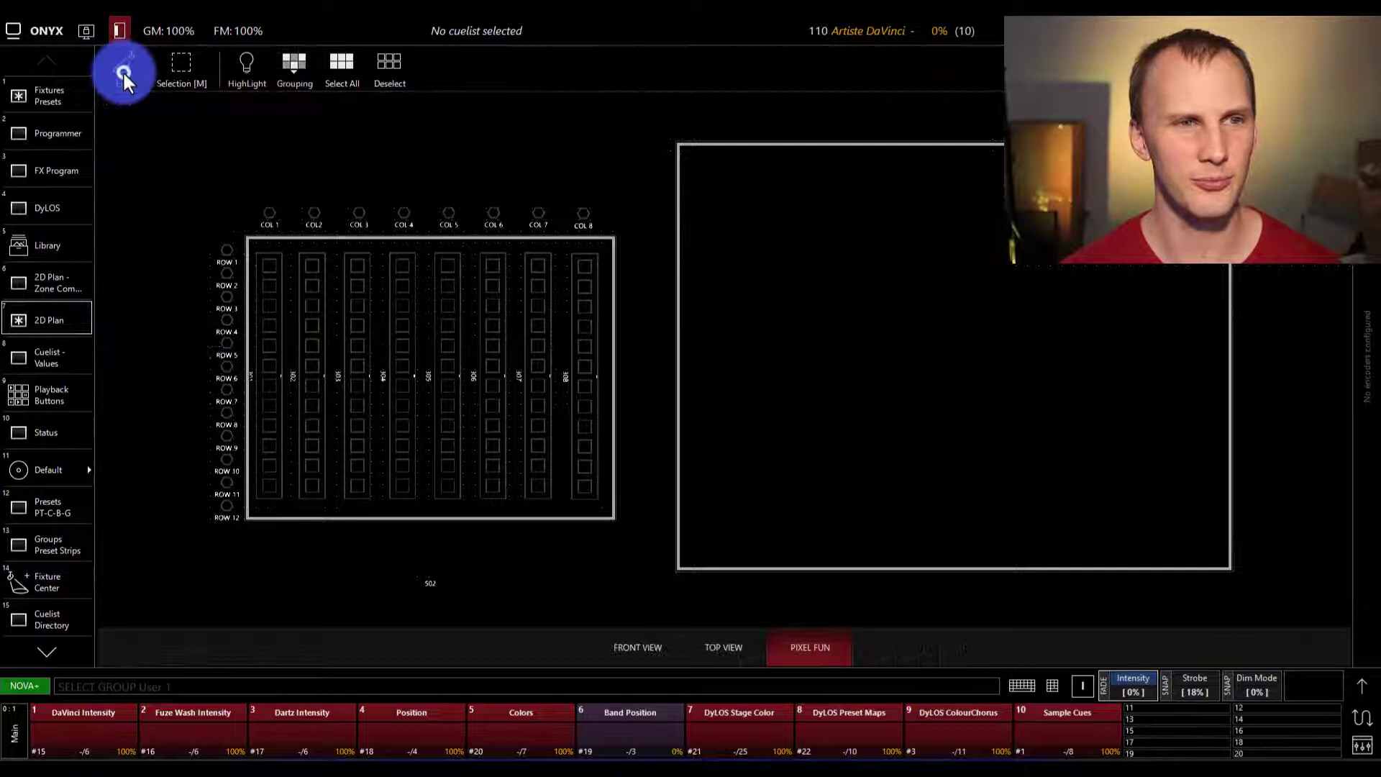
{"action": "left_click", "coordinate": [122, 70]}
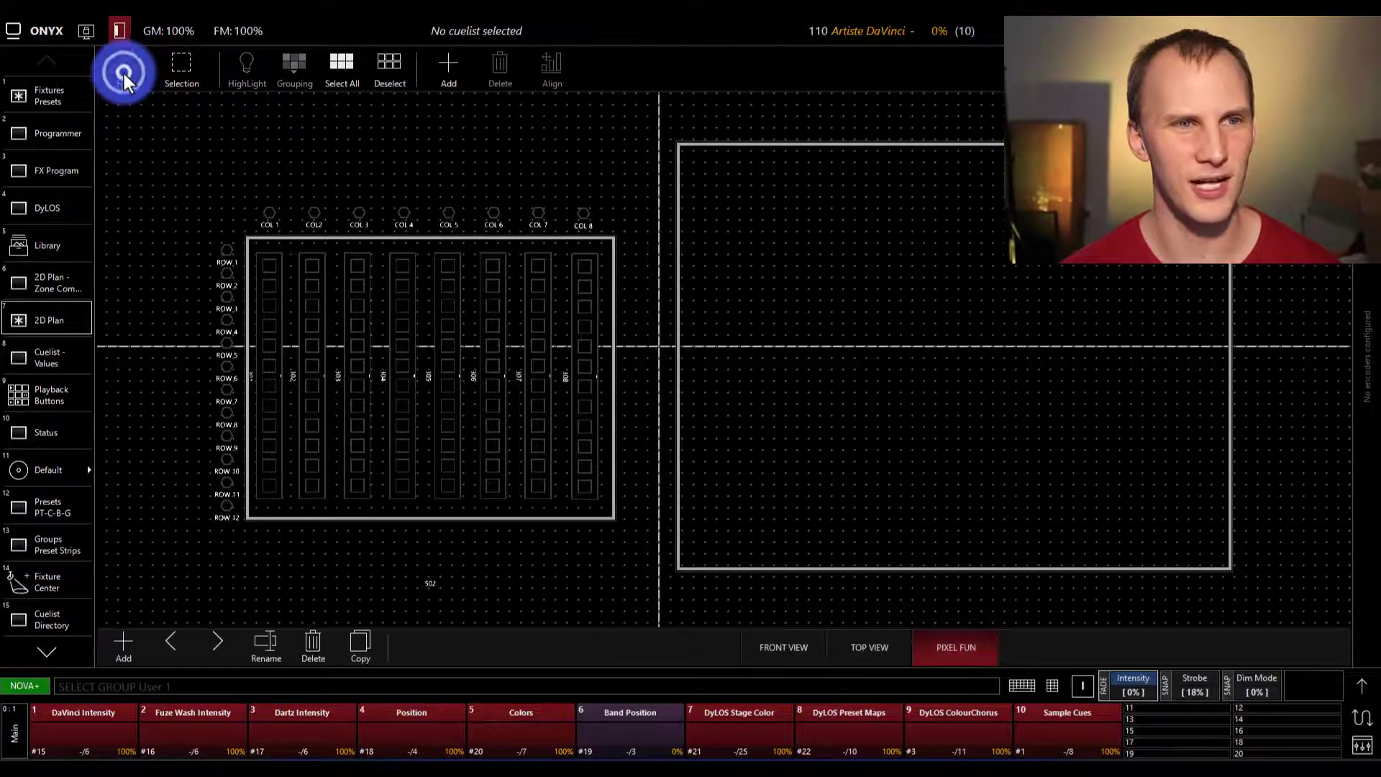
Step: Add the ten selected fixtures to the Pixel Fun plan in a straight horizontal line above the column group icons
{"action": "left_click", "coordinate": [448, 66]}
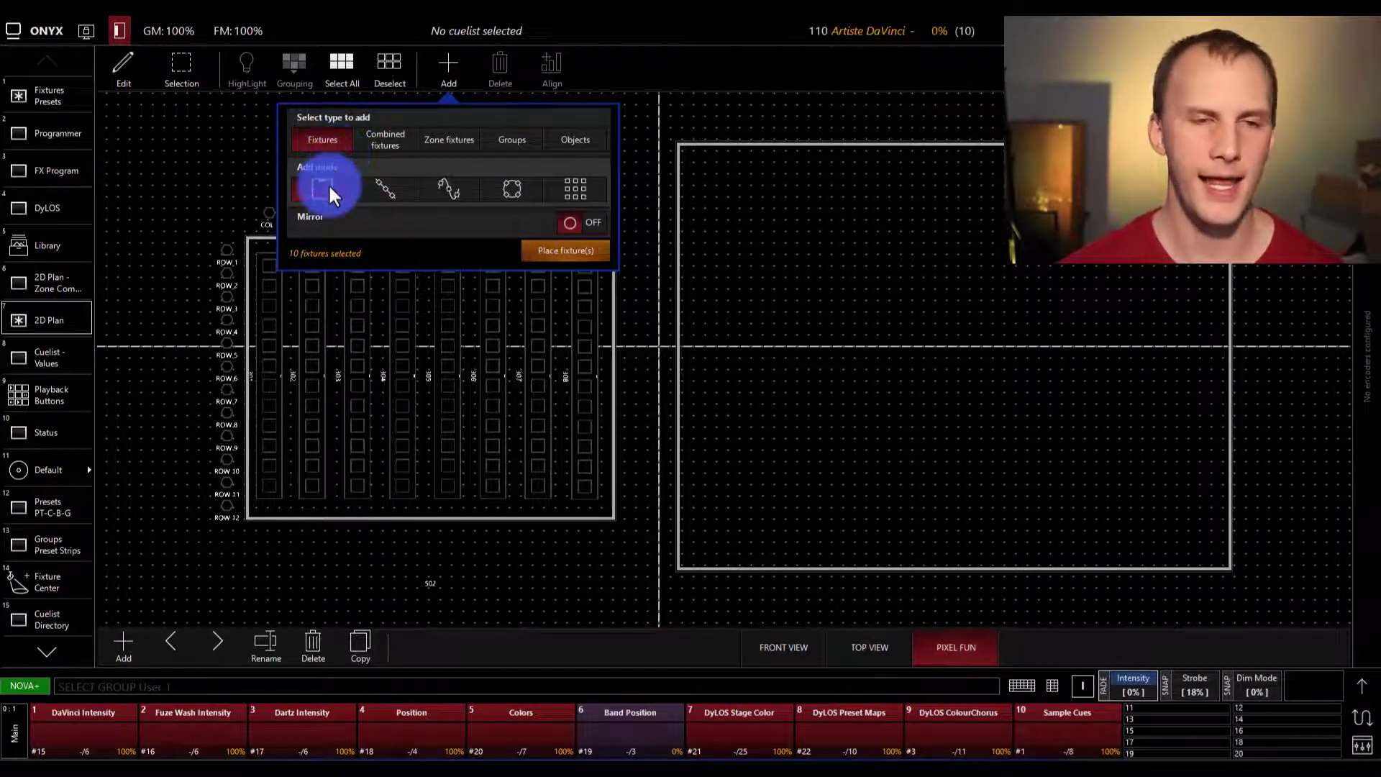
{"action": "left_click", "coordinate": [384, 187]}
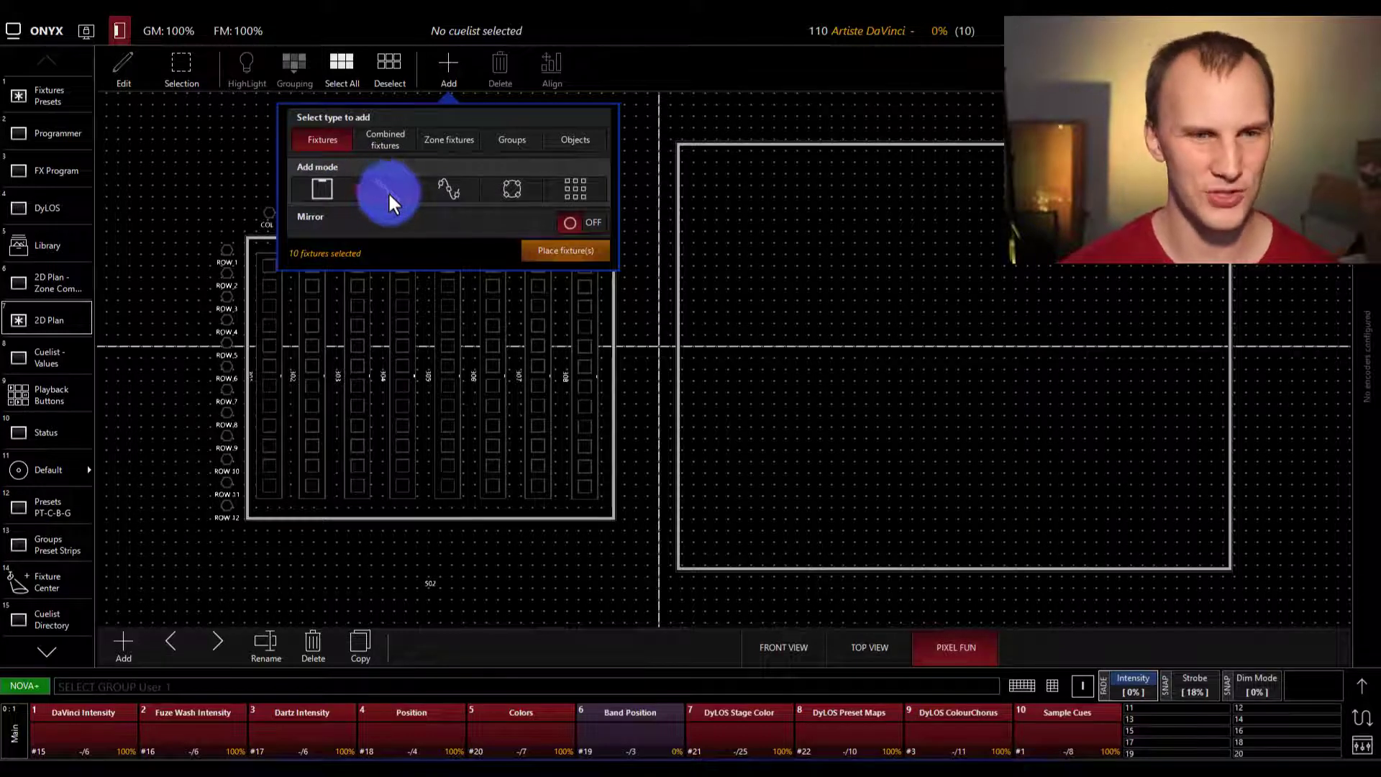
{"action": "left_click", "coordinate": [441, 196]}
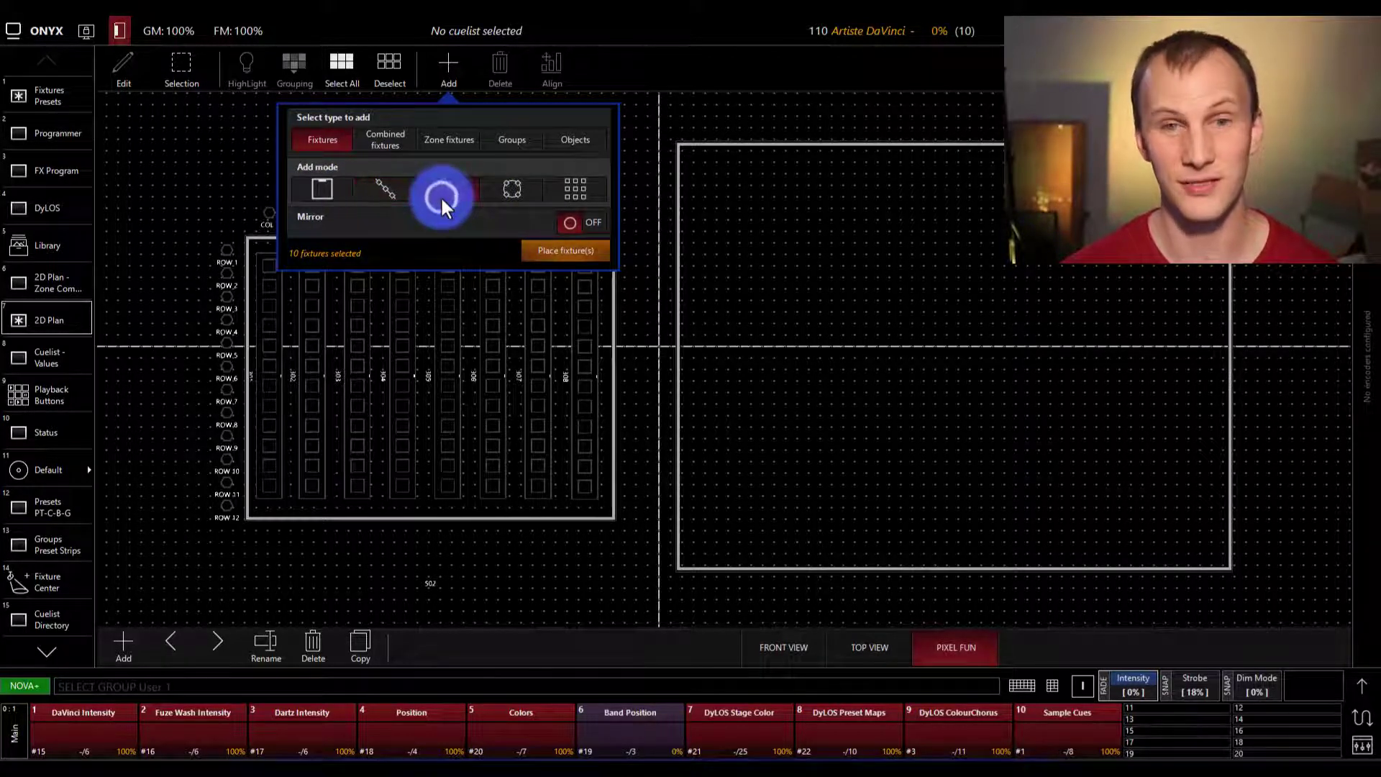
{"action": "left_click", "coordinate": [528, 197]}
{"action": "left_click", "coordinate": [563, 195]}
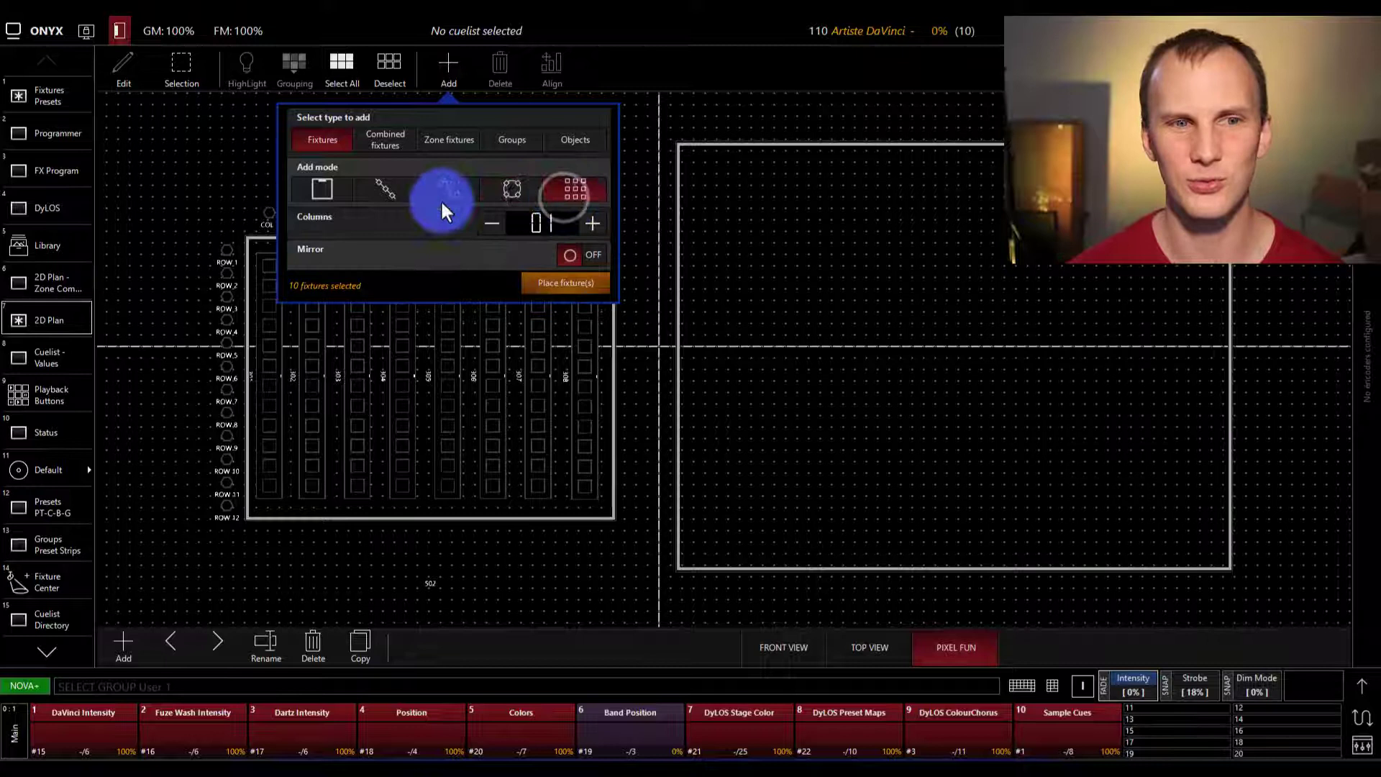
{"action": "left_click", "coordinate": [394, 187]}
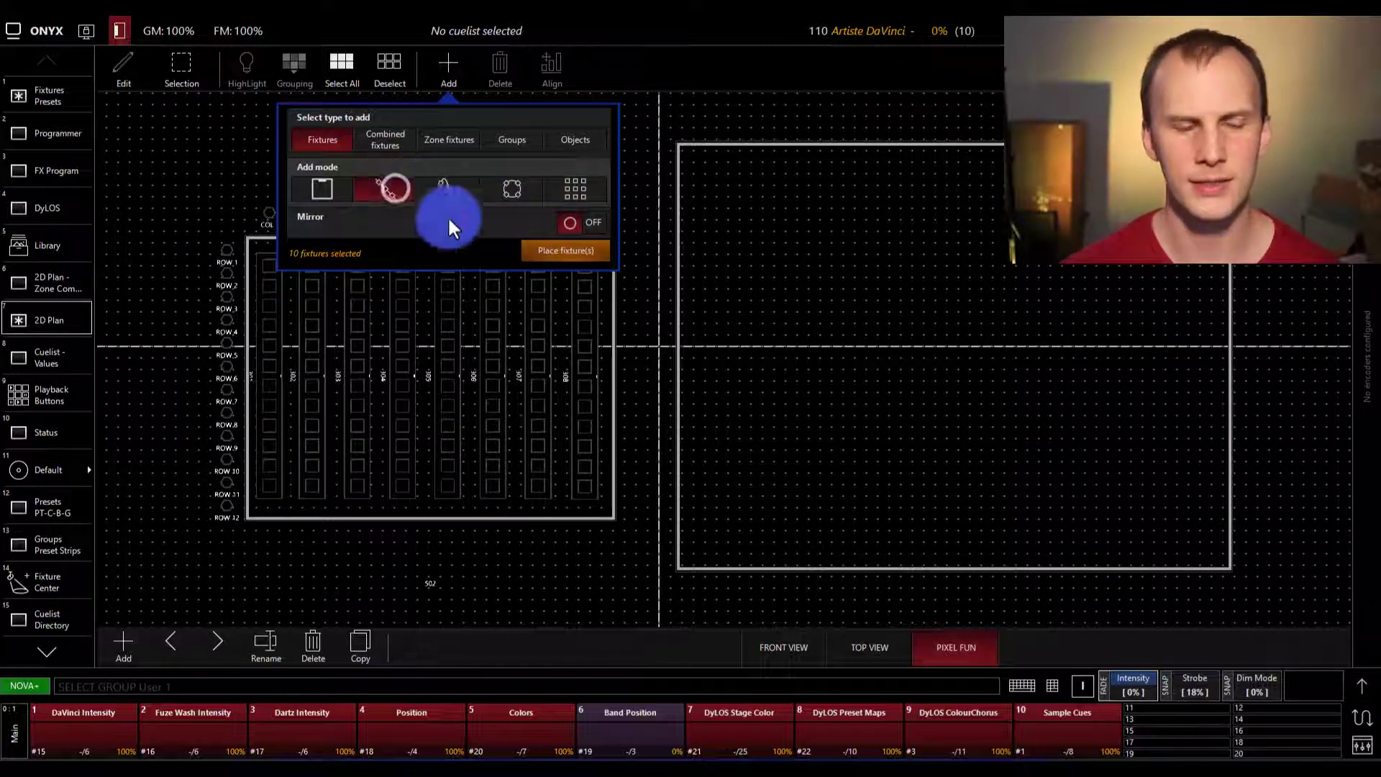
{"action": "left_click", "coordinate": [549, 246]}
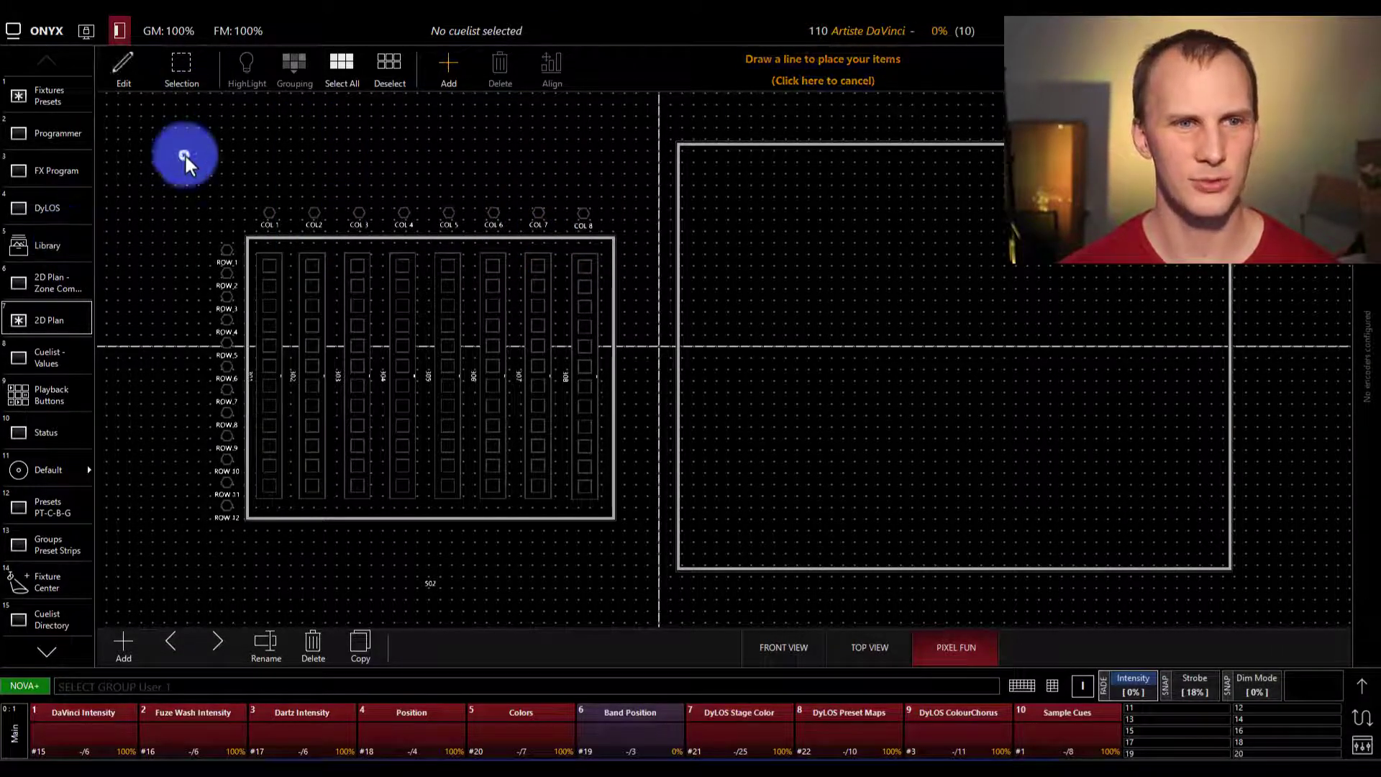
{"action": "mouse_move", "coordinate": [185, 153]}
{"action": "left_mouse_down"}
{"action": "mouse_move", "coordinate": [585, 155]}
{"action": "mouse_move", "coordinate": [594, 134]}
{"action": "mouse_move", "coordinate": [596, 195]}
{"action": "mouse_move", "coordinate": [607, 148]}
{"action": "mouse_move", "coordinate": [625, 154]}
{"action": "left_mouse_up"}
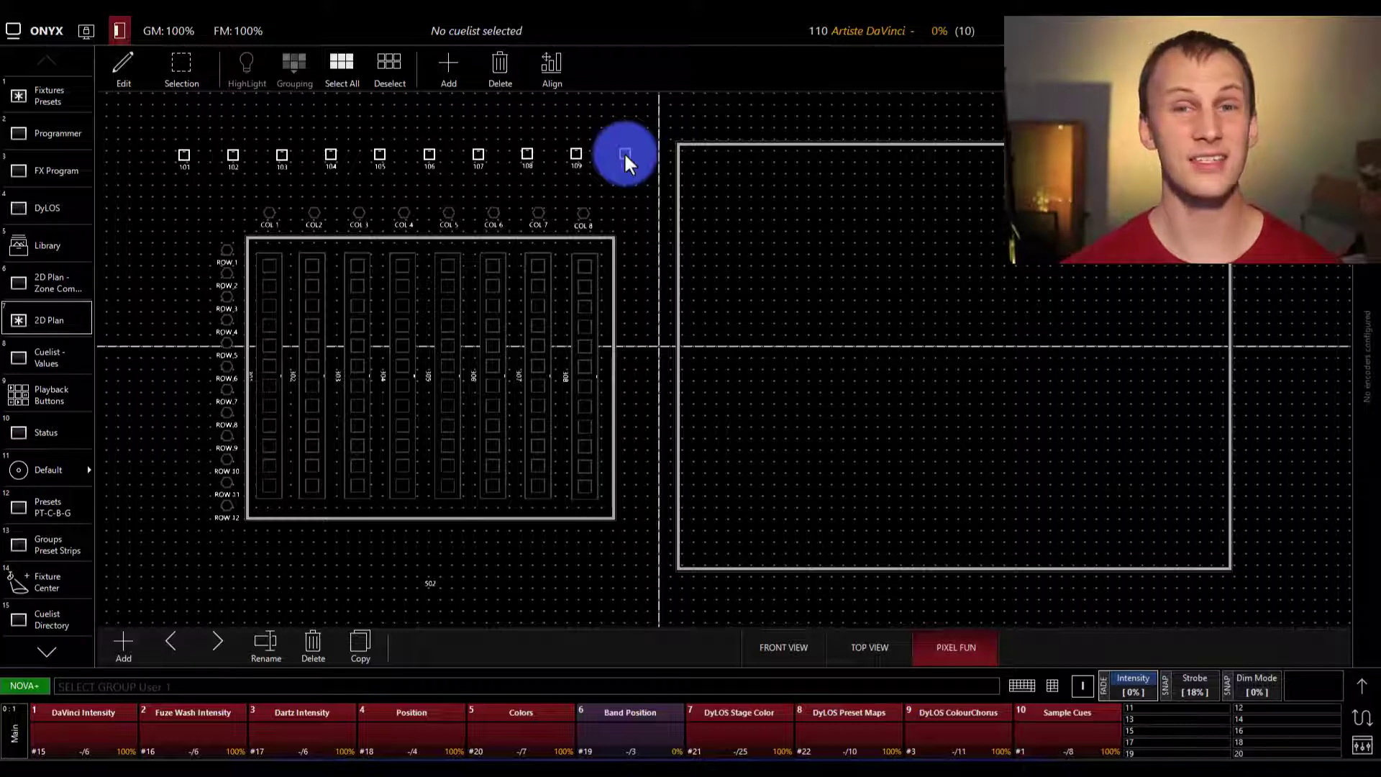
Step: Clear the current fixture selection with the on-screen keypad and close the keypad
{"action": "left_click", "coordinate": [1052, 684]}
{"action": "left_click", "coordinate": [903, 423]}
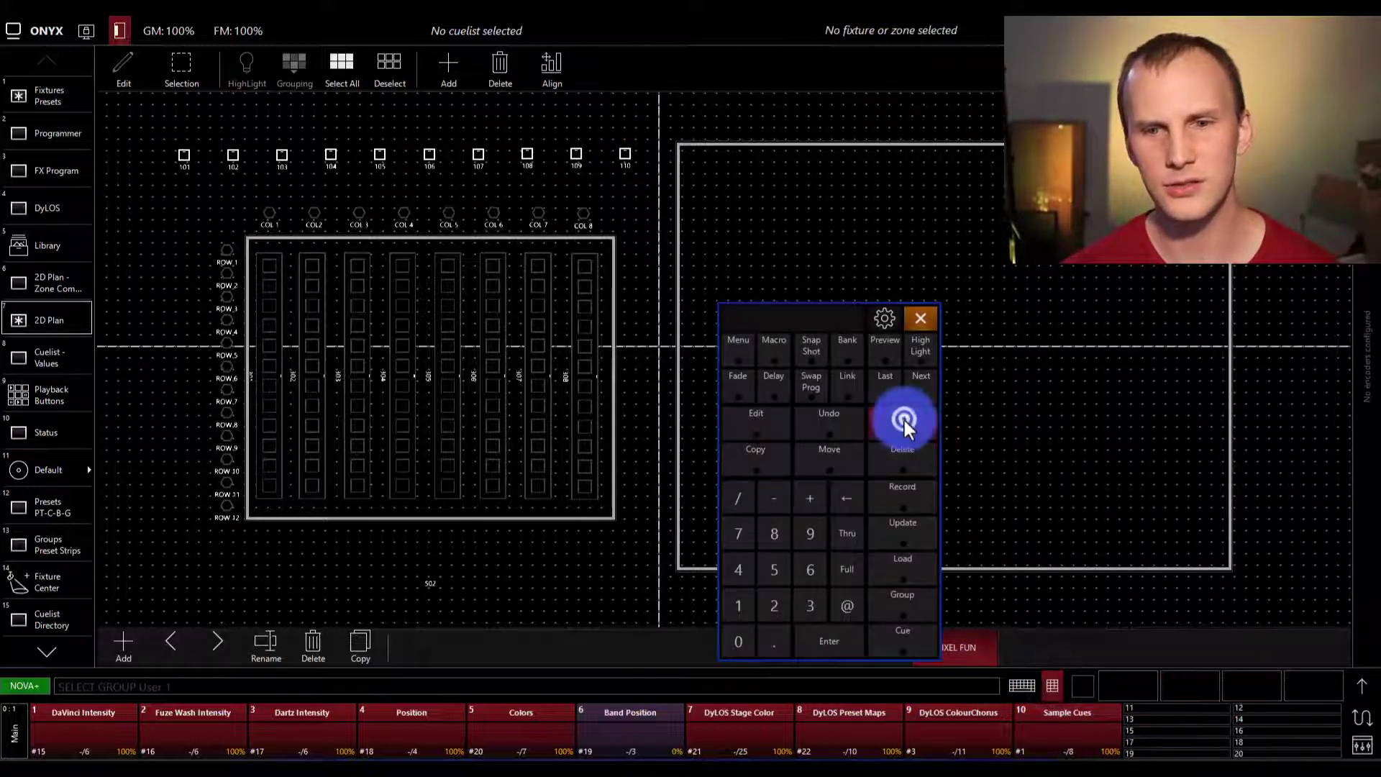
{"action": "left_click", "coordinate": [1036, 681]}
{"action": "left_click", "coordinate": [1048, 683]}
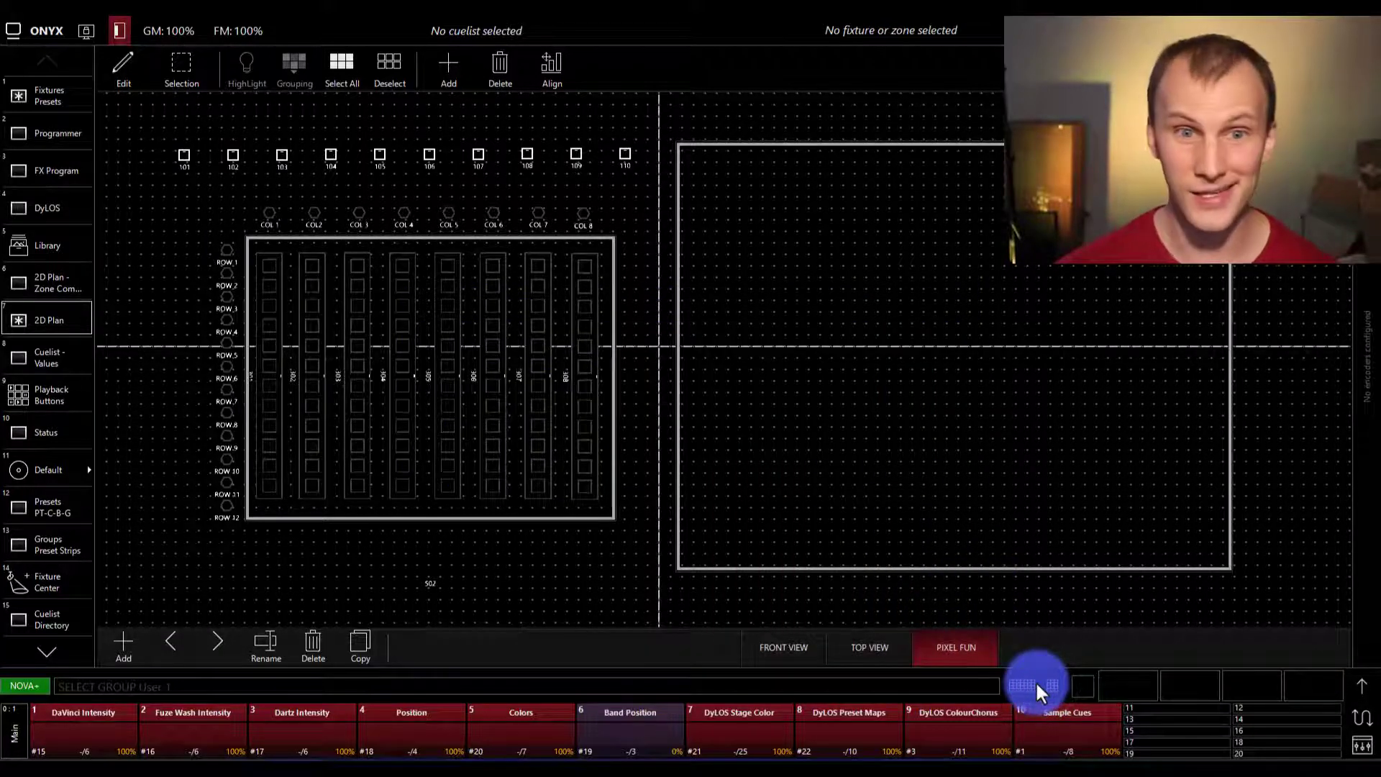
{"action": "left_click", "coordinate": [134, 48]}
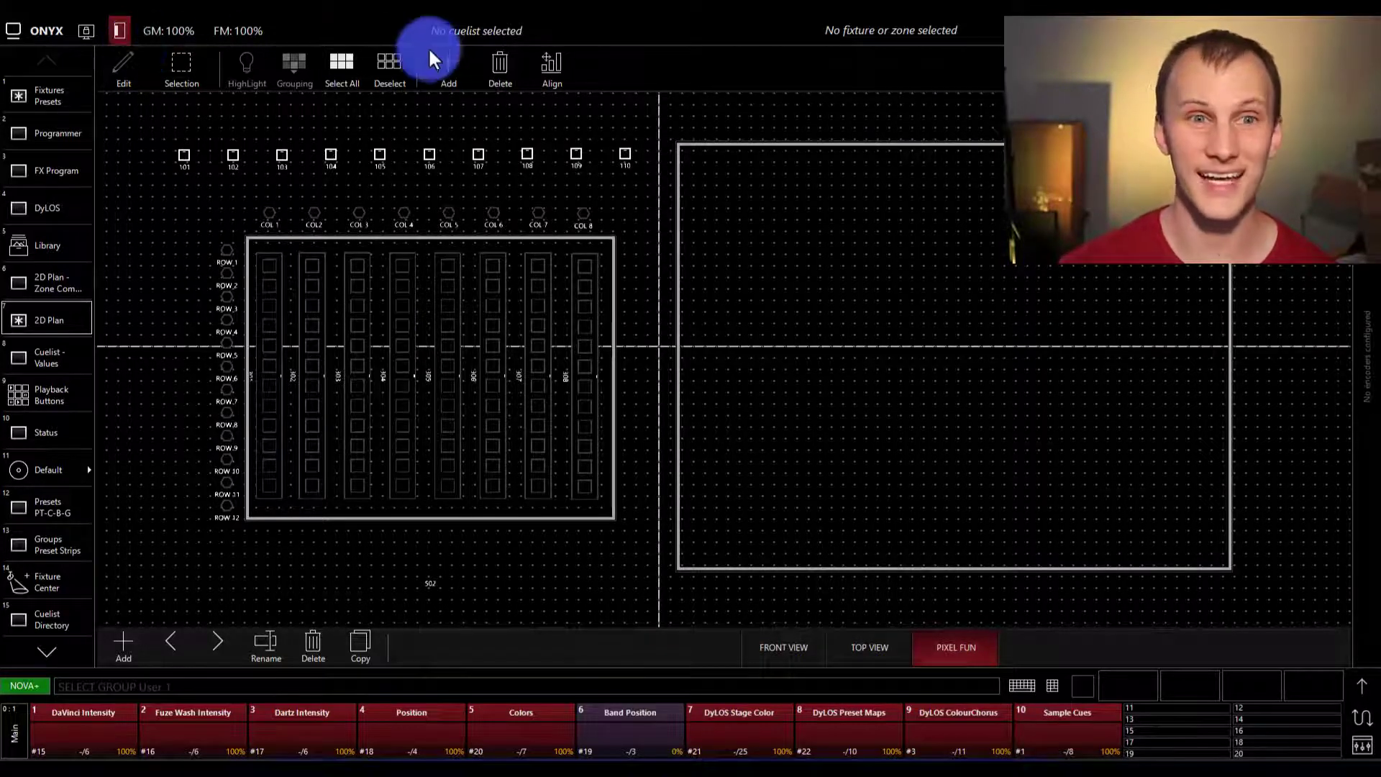
Step: Examine the combined fixture and zone fixture options for adding items to the plan, trying out the Colour Chorus 72 selection
{"action": "left_click", "coordinate": [446, 63]}
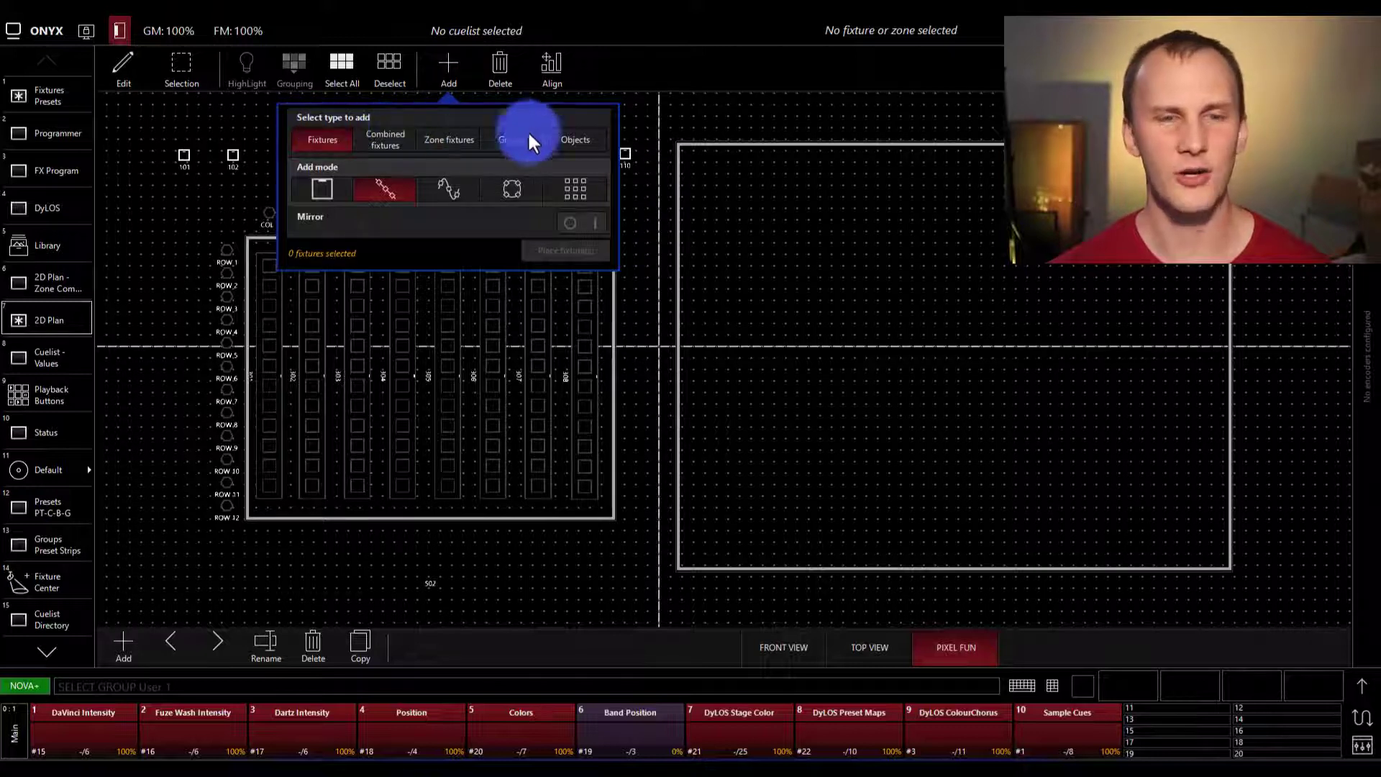
{"action": "left_click", "coordinate": [392, 140]}
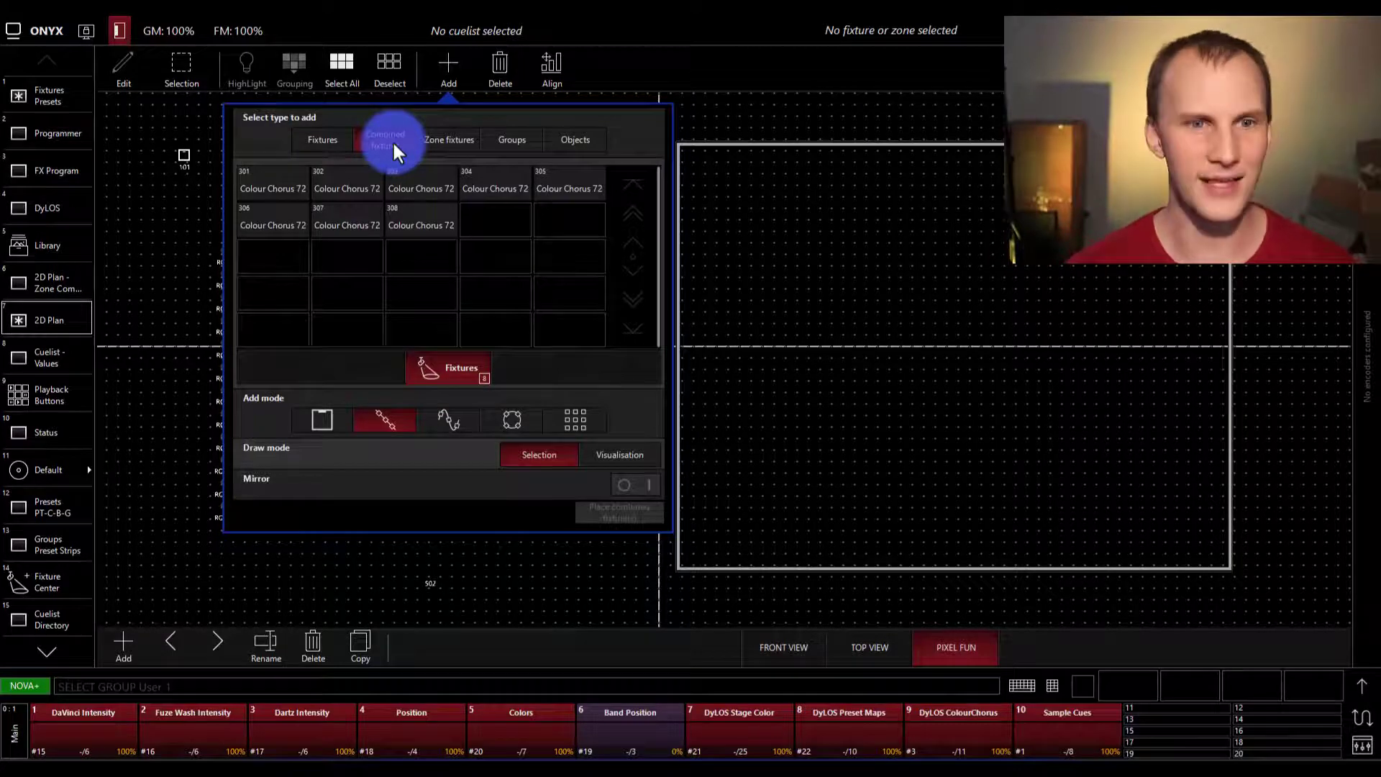
{"action": "left_click", "coordinate": [315, 186]}
{"action": "left_click", "coordinate": [297, 208]}
{"action": "left_click", "coordinate": [335, 219]}
{"action": "left_click", "coordinate": [358, 179]}
{"action": "left_click", "coordinate": [352, 215]}
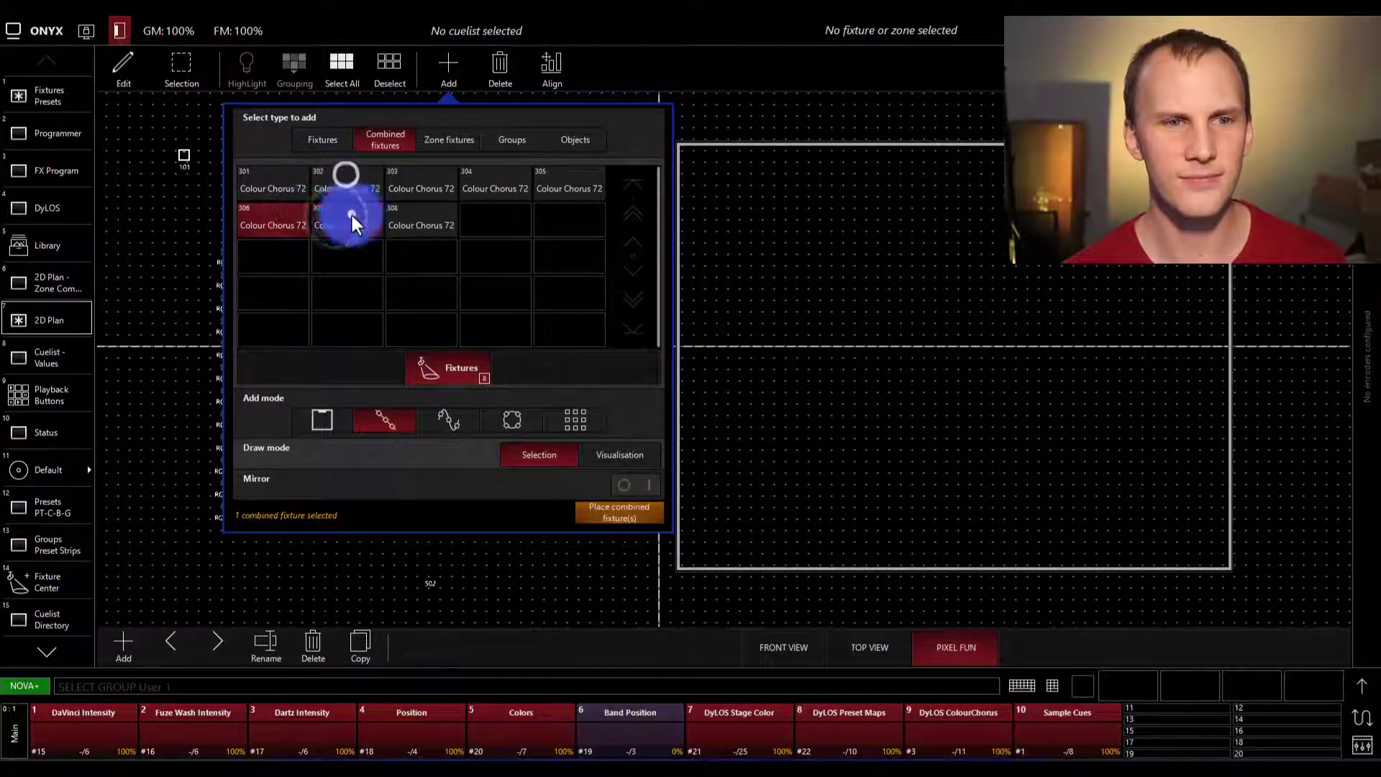
{"action": "left_click", "coordinate": [279, 224]}
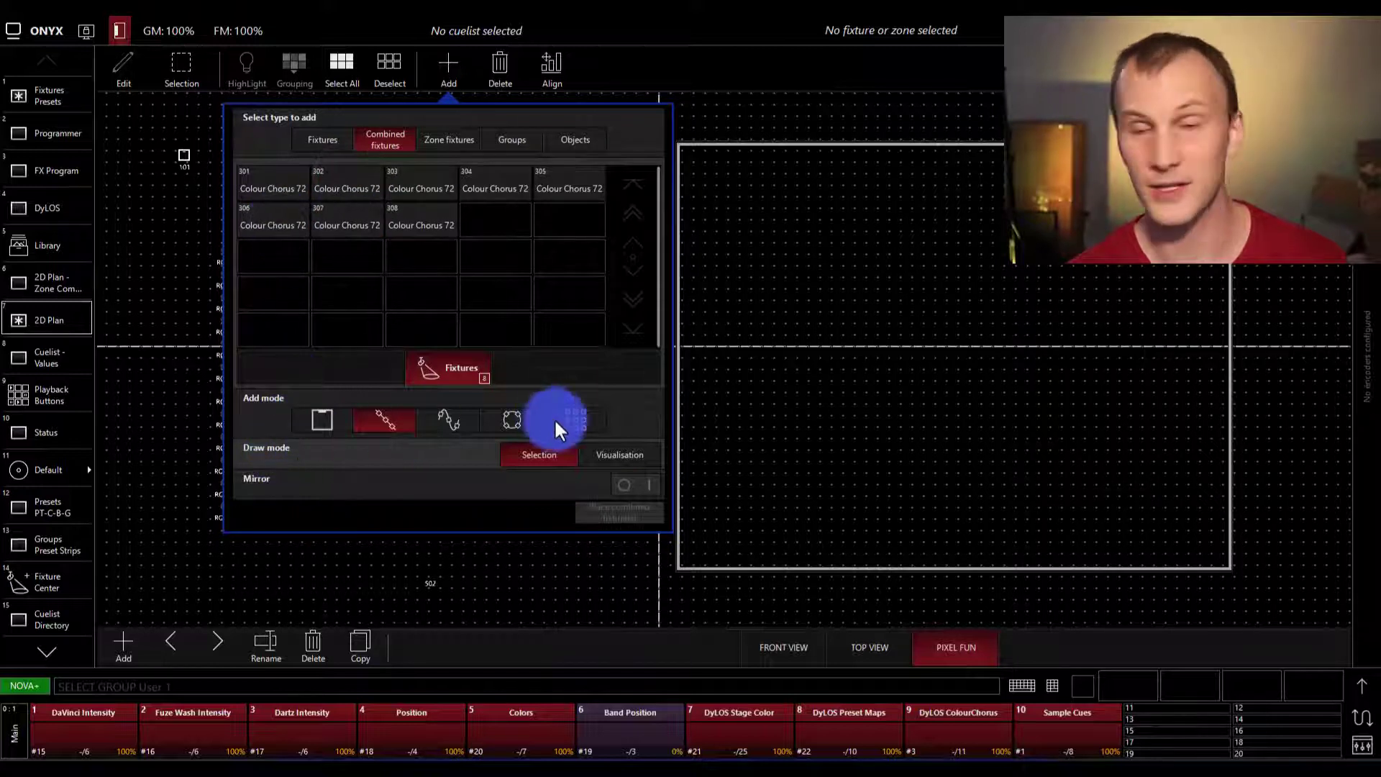
{"action": "left_click", "coordinate": [443, 141]}
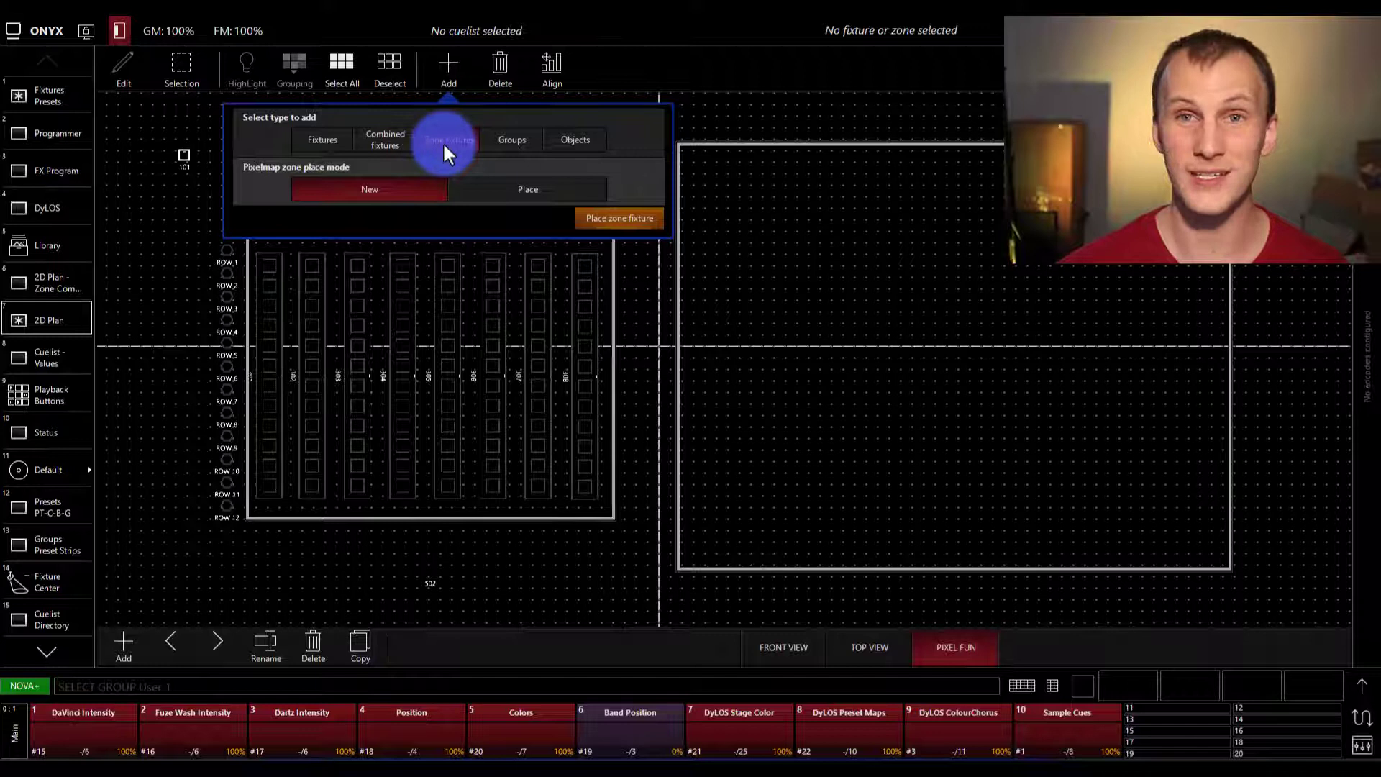
Step: Add the Ariste Davinci, Fuze Wash Z350, Colour Chorus and Dartz 360 groups in a row between fixtures 101–102 and the column icons
{"action": "left_click", "coordinate": [504, 143]}
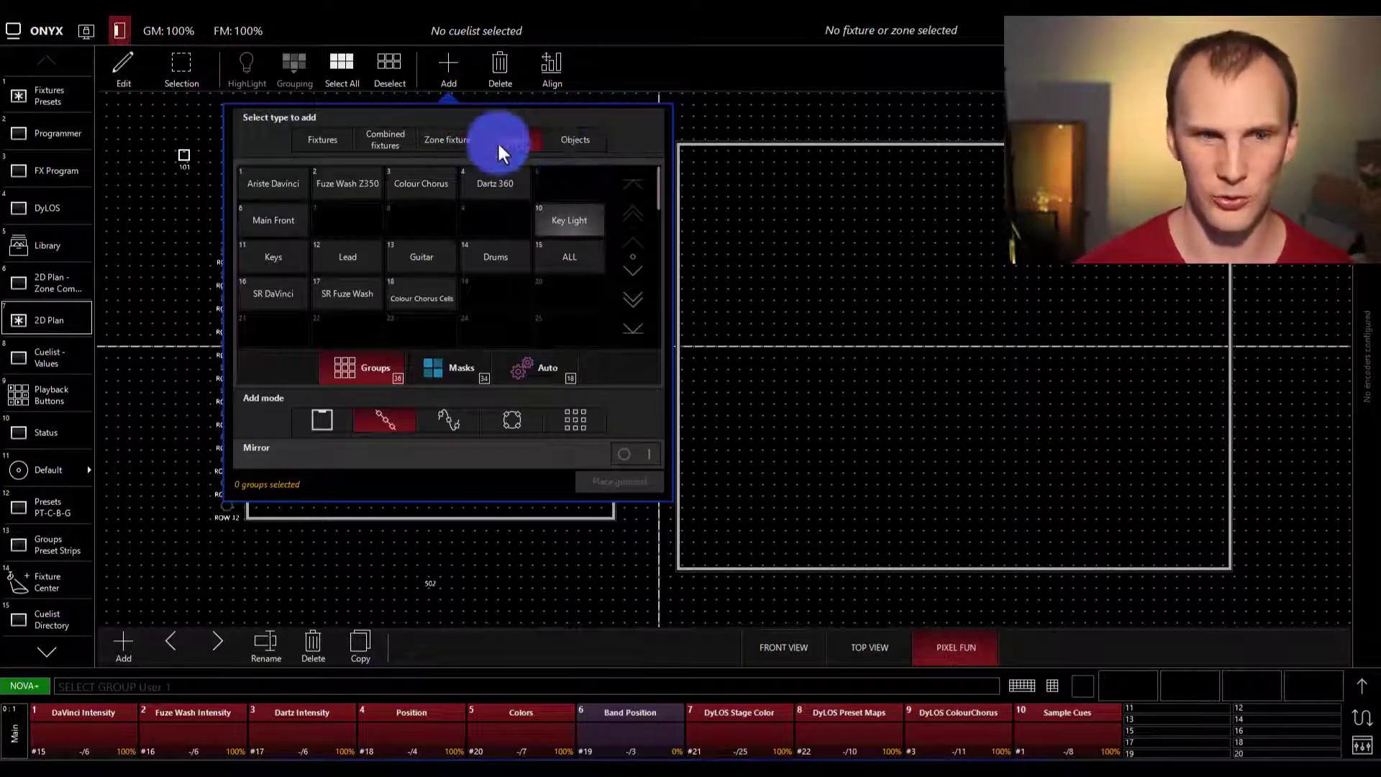
{"action": "left_click", "coordinate": [267, 189]}
{"action": "left_click", "coordinate": [350, 190]}
{"action": "left_click", "coordinate": [412, 189]}
{"action": "left_click", "coordinate": [469, 186]}
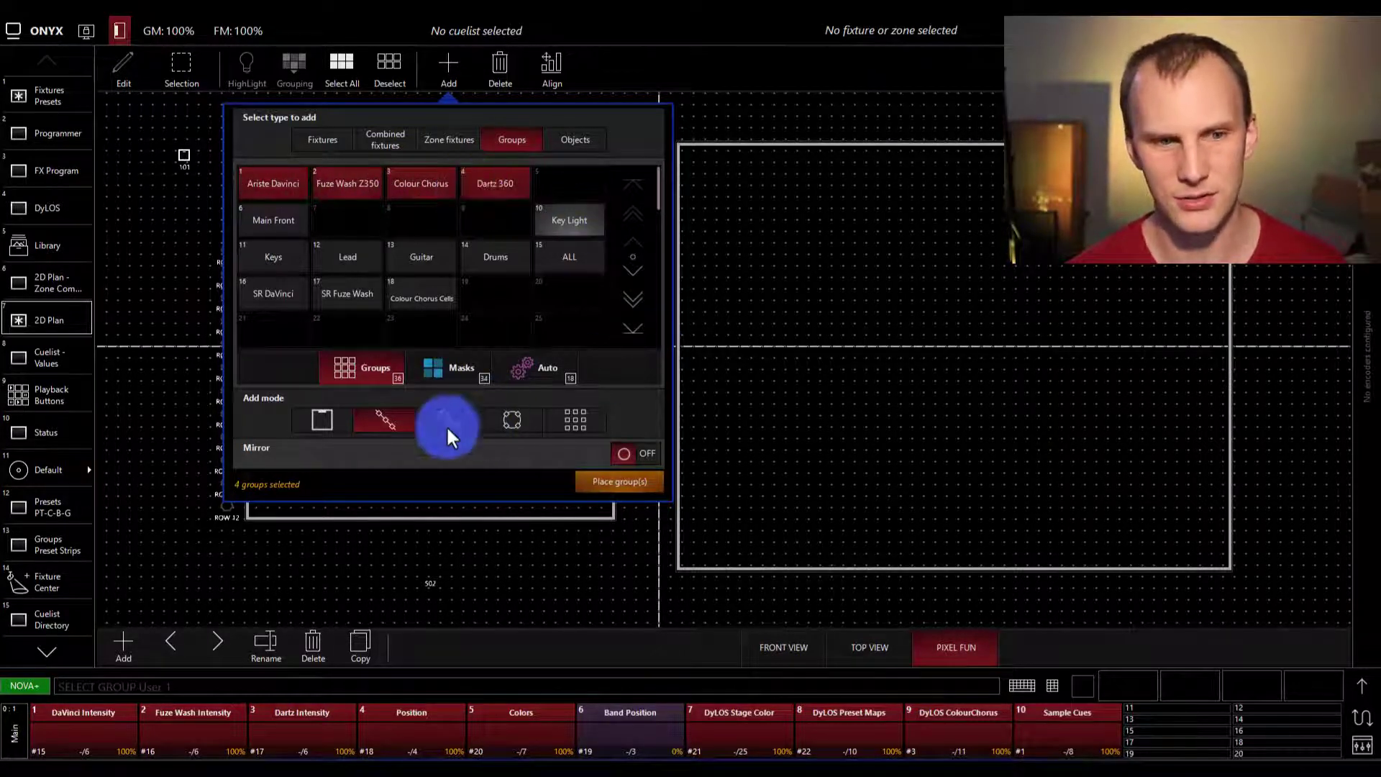
{"action": "left_click", "coordinate": [590, 487]}
{"action": "mouse_move", "coordinate": [159, 251]}
{"action": "left_mouse_down"}
{"action": "mouse_move", "coordinate": [170, 450]}
{"action": "mouse_move", "coordinate": [226, 228]}
{"action": "mouse_move", "coordinate": [193, 242]}
{"action": "mouse_move", "coordinate": [239, 254]}
{"action": "mouse_move", "coordinate": [164, 215]}
{"action": "mouse_move", "coordinate": [156, 190]}
{"action": "mouse_move", "coordinate": [247, 193]}
{"action": "left_mouse_up"}
{"action": "left_click", "coordinate": [152, 211]}
{"action": "left_click", "coordinate": [208, 193]}
{"action": "left_click", "coordinate": [217, 184]}
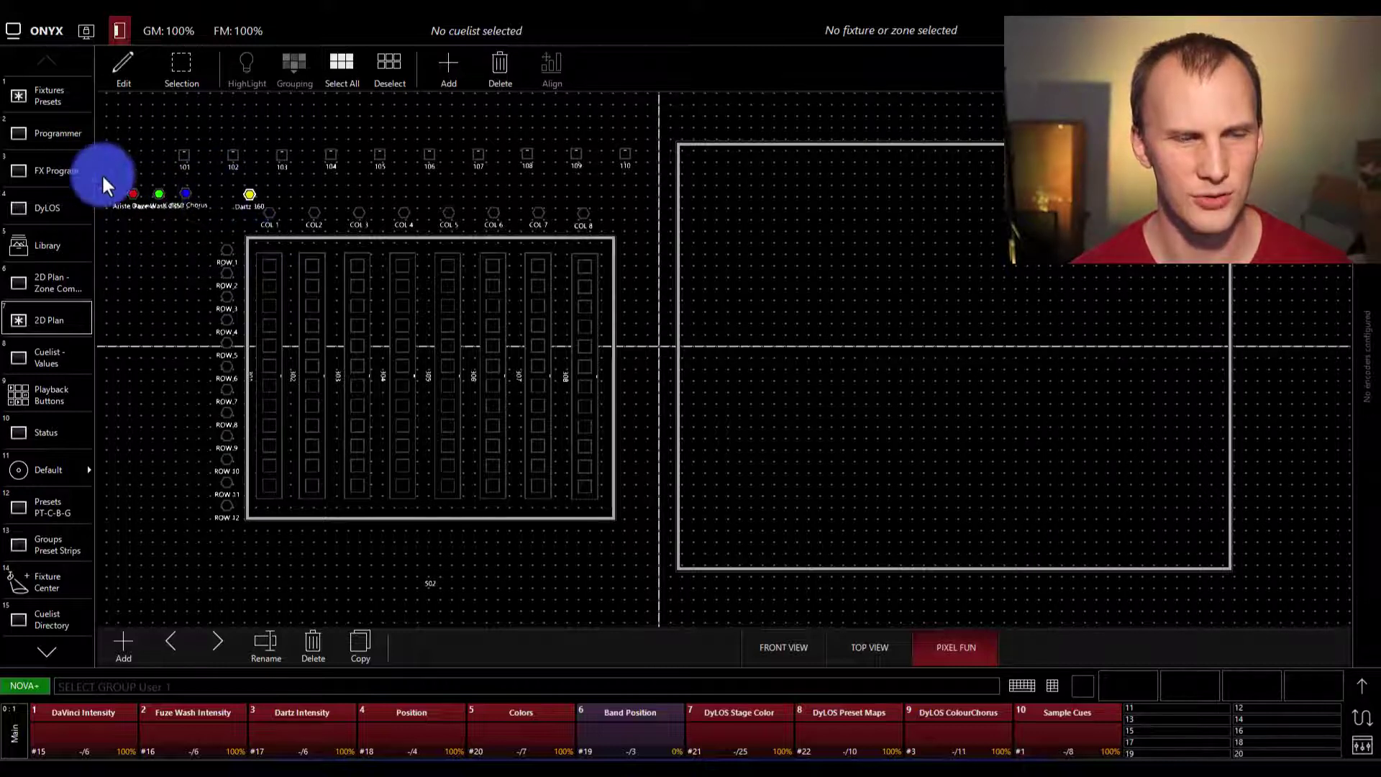
Step: Spread the four new group icons evenly horizontally and align them along their bottom edges
{"action": "left_click_drag", "start_coordinate": [107, 177], "coordinate": [266, 222]}
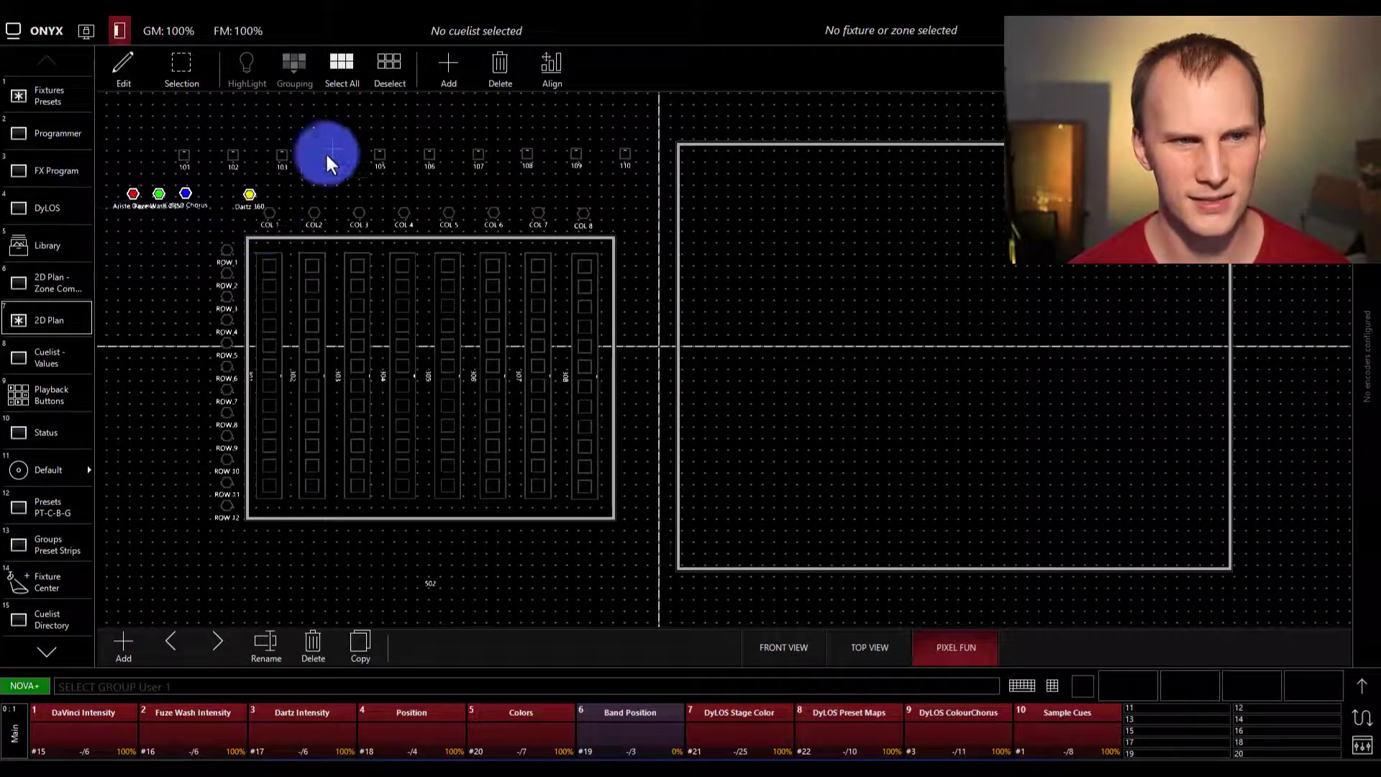
{"action": "left_click", "coordinate": [548, 73]}
{"action": "left_click", "coordinate": [514, 190]}
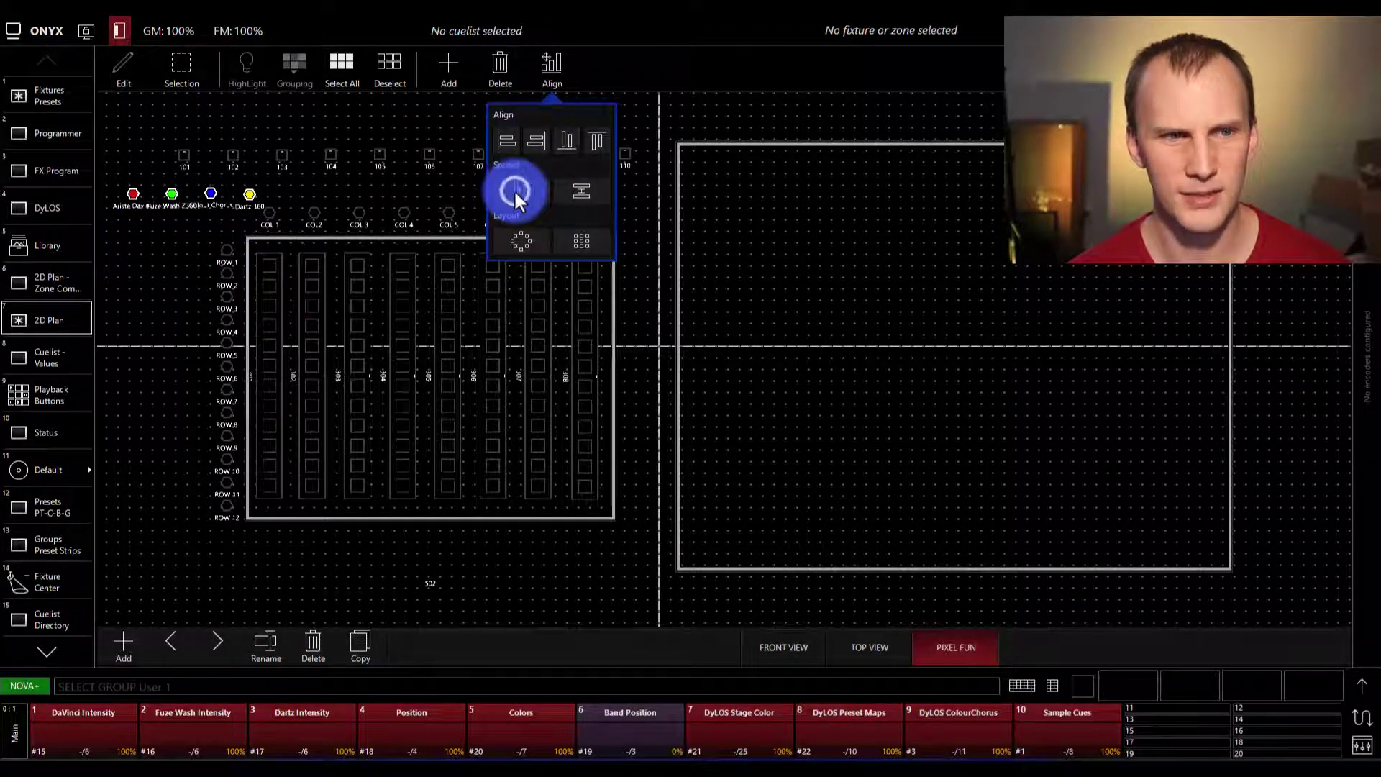
{"action": "left_click", "coordinate": [565, 140]}
{"action": "left_click", "coordinate": [298, 191]}
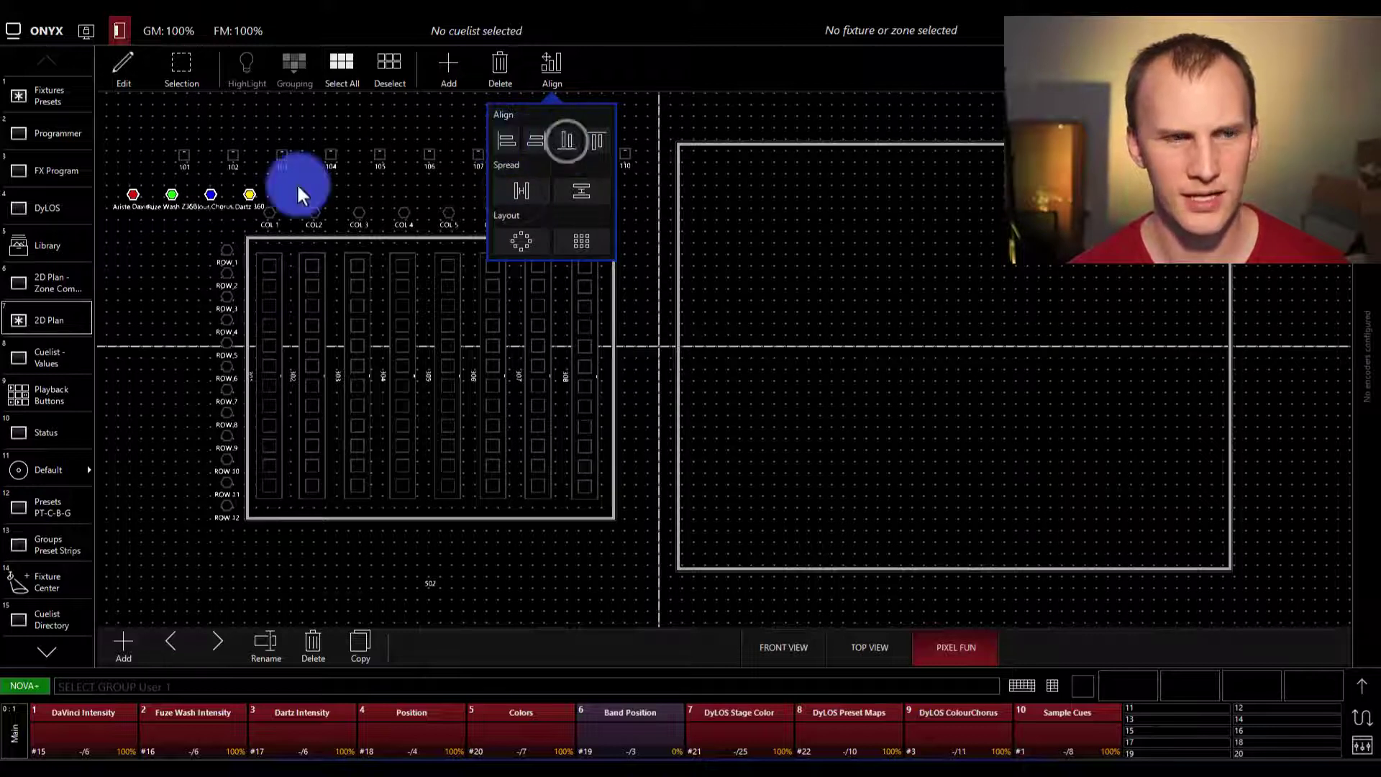
{"action": "left_click", "coordinate": [140, 153]}
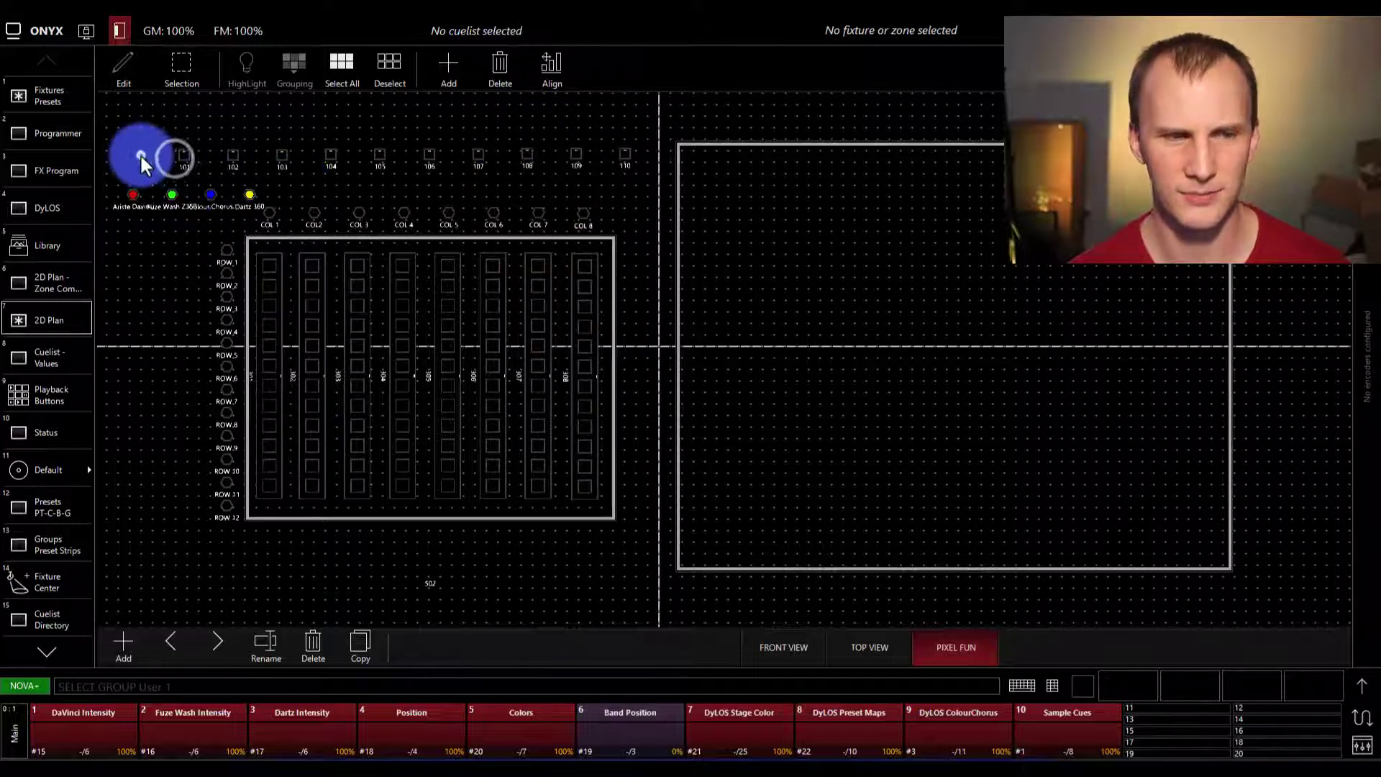
Step: Switch the plan back to live mode and select the Ariste Davinci fixtures through their group icon on the plan
{"action": "left_click", "coordinate": [127, 69]}
{"action": "left_click", "coordinate": [132, 195]}
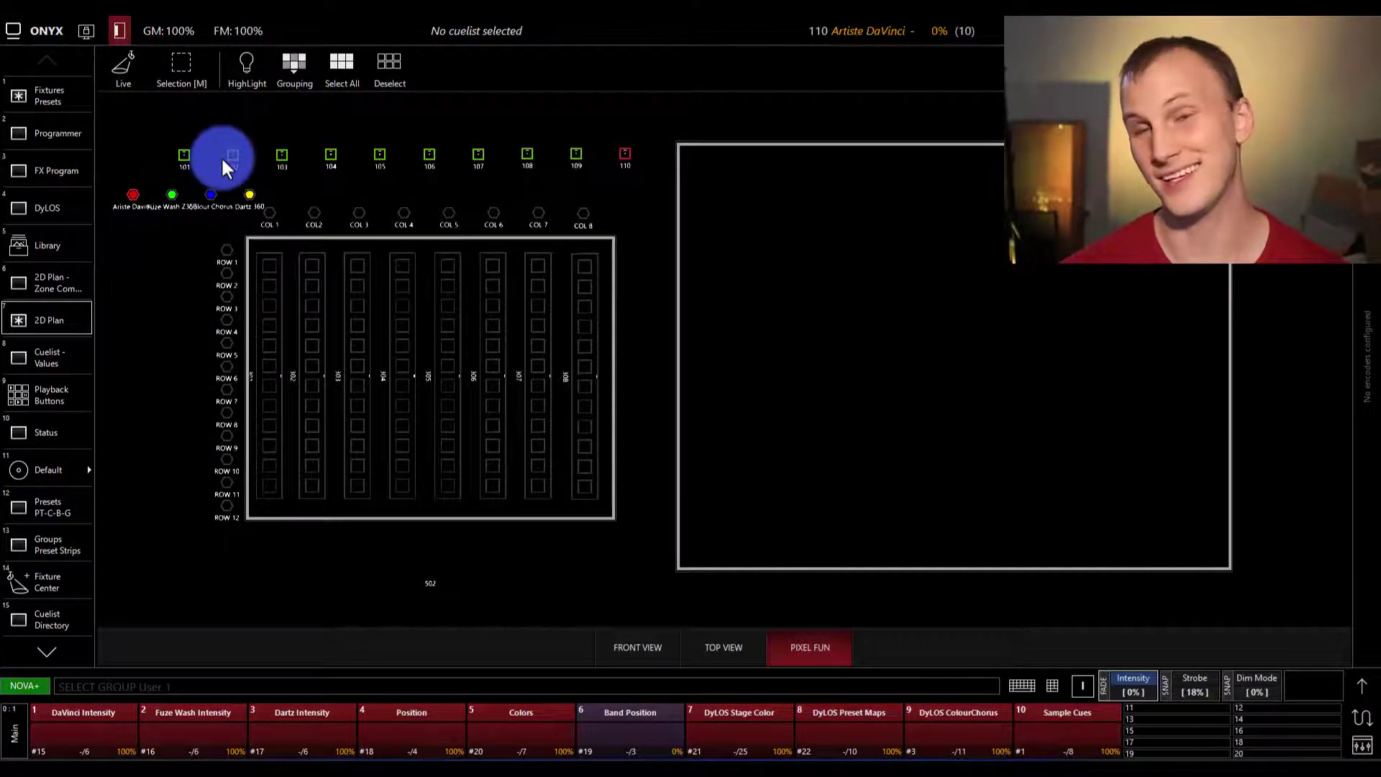
{"action": "scroll", "coordinate": [221, 156], "scroll_direction": "up", "scroll_amount": 3}
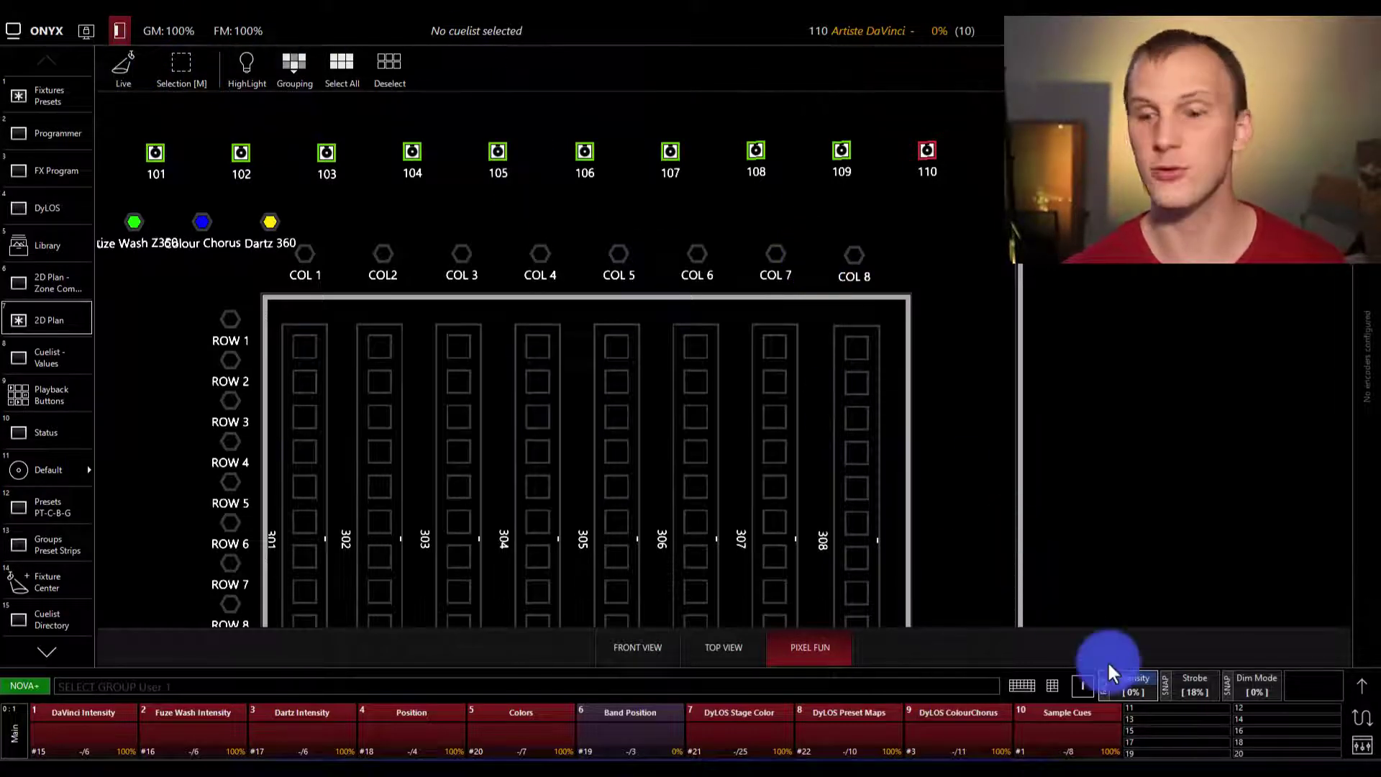
Step: Set the selected Artiste DaVinci fixtures to full intensity and their tilt to about 65%
{"action": "left_click", "coordinate": [1362, 683]}
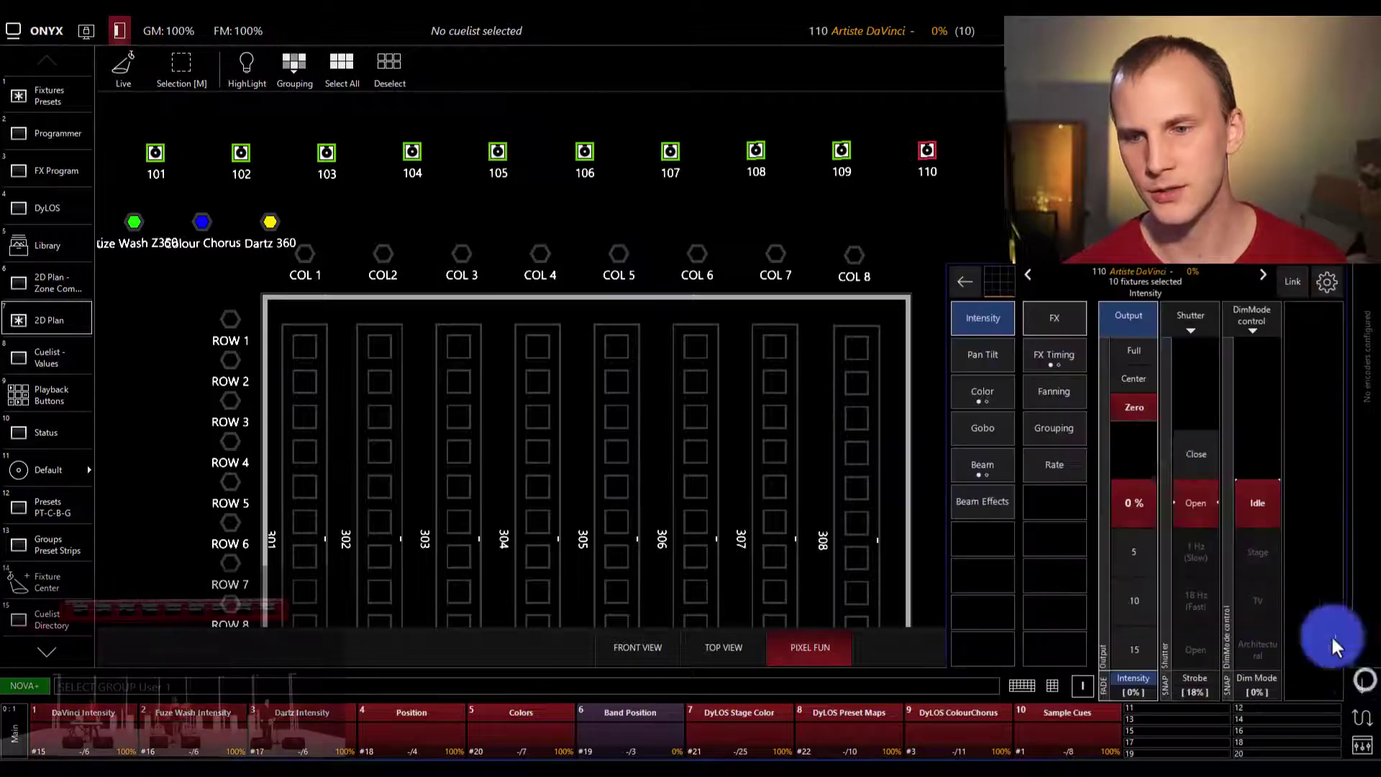
{"action": "left_click", "coordinate": [1117, 351]}
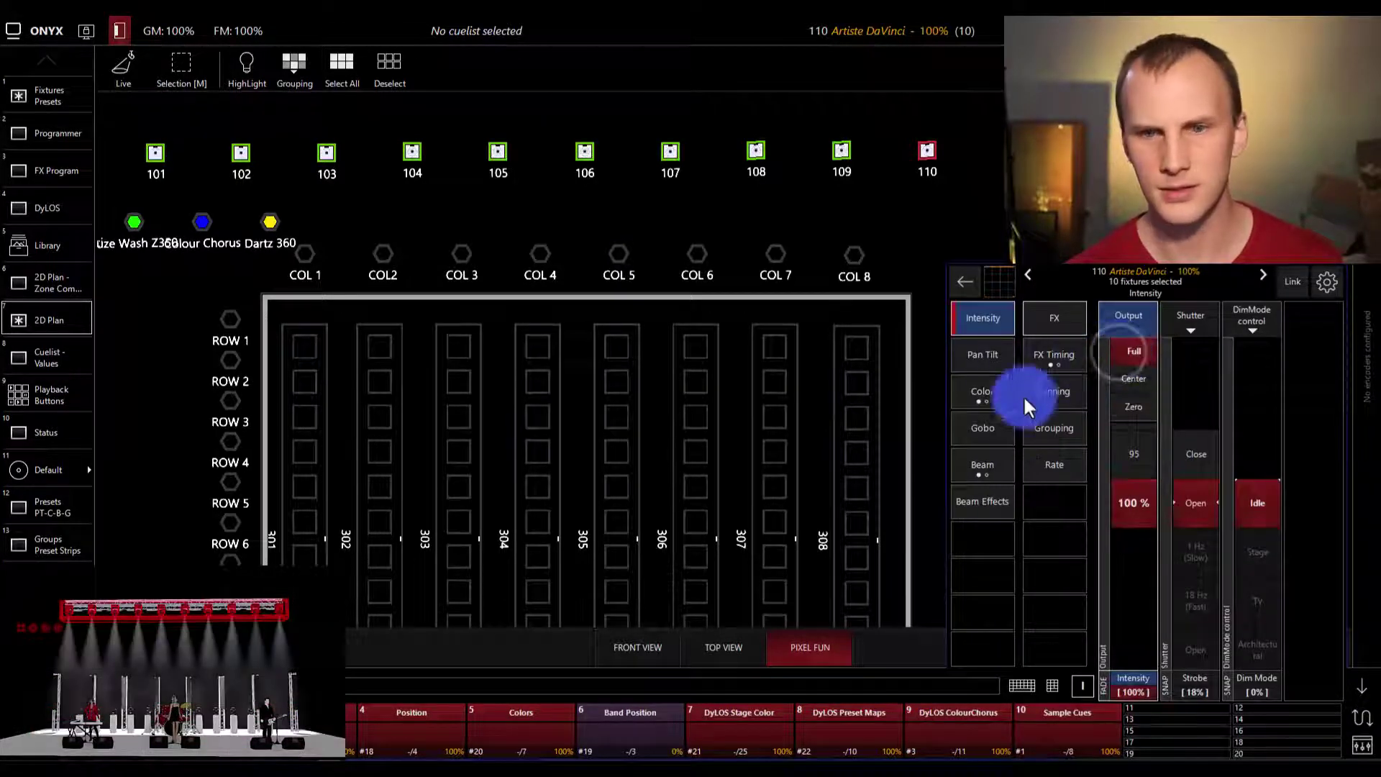
{"action": "left_click", "coordinate": [1000, 364]}
{"action": "left_click", "coordinate": [1200, 518]}
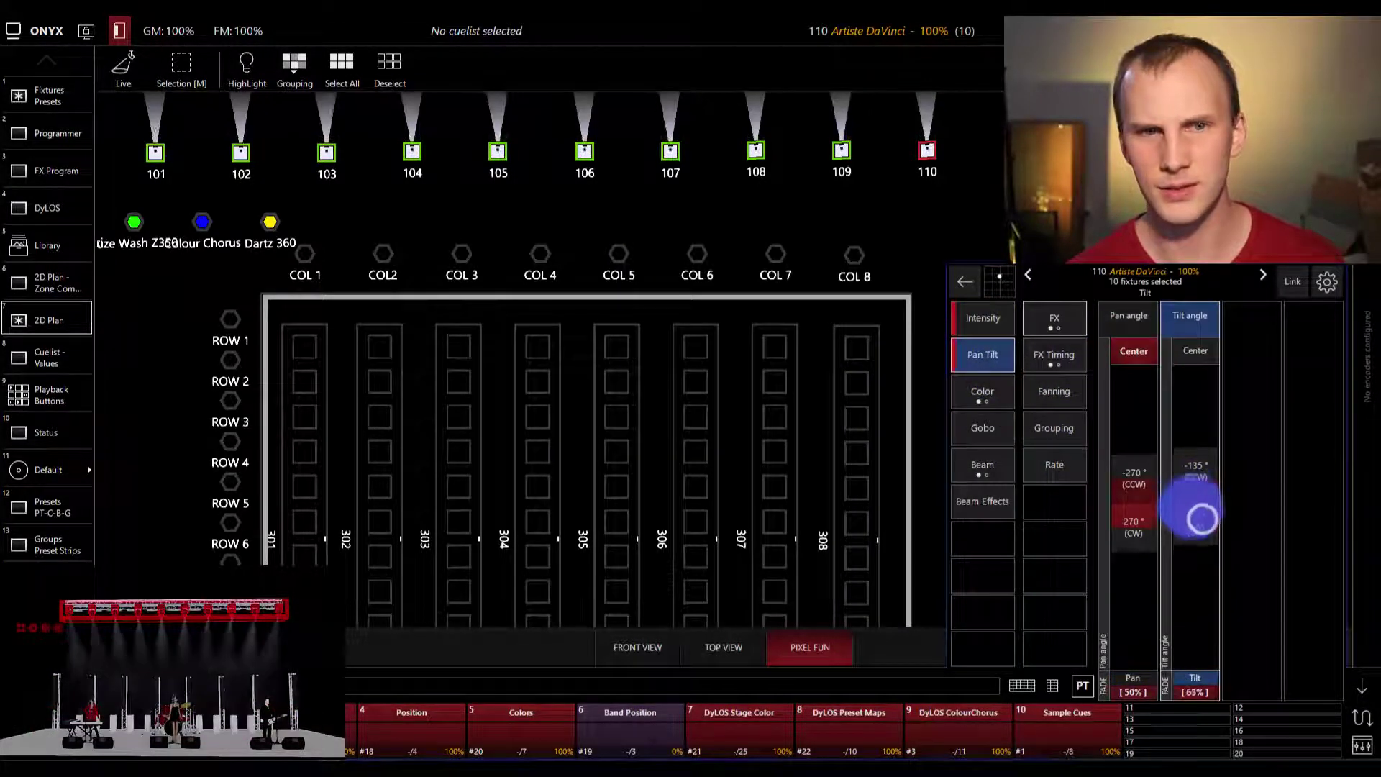
Step: Lower the tilt of the selected Artiste DaVinci fixtures to about 36% and set their Cyan to full
{"action": "left_click_drag", "start_coordinate": [1201, 517], "coordinate": [1195, 505]}
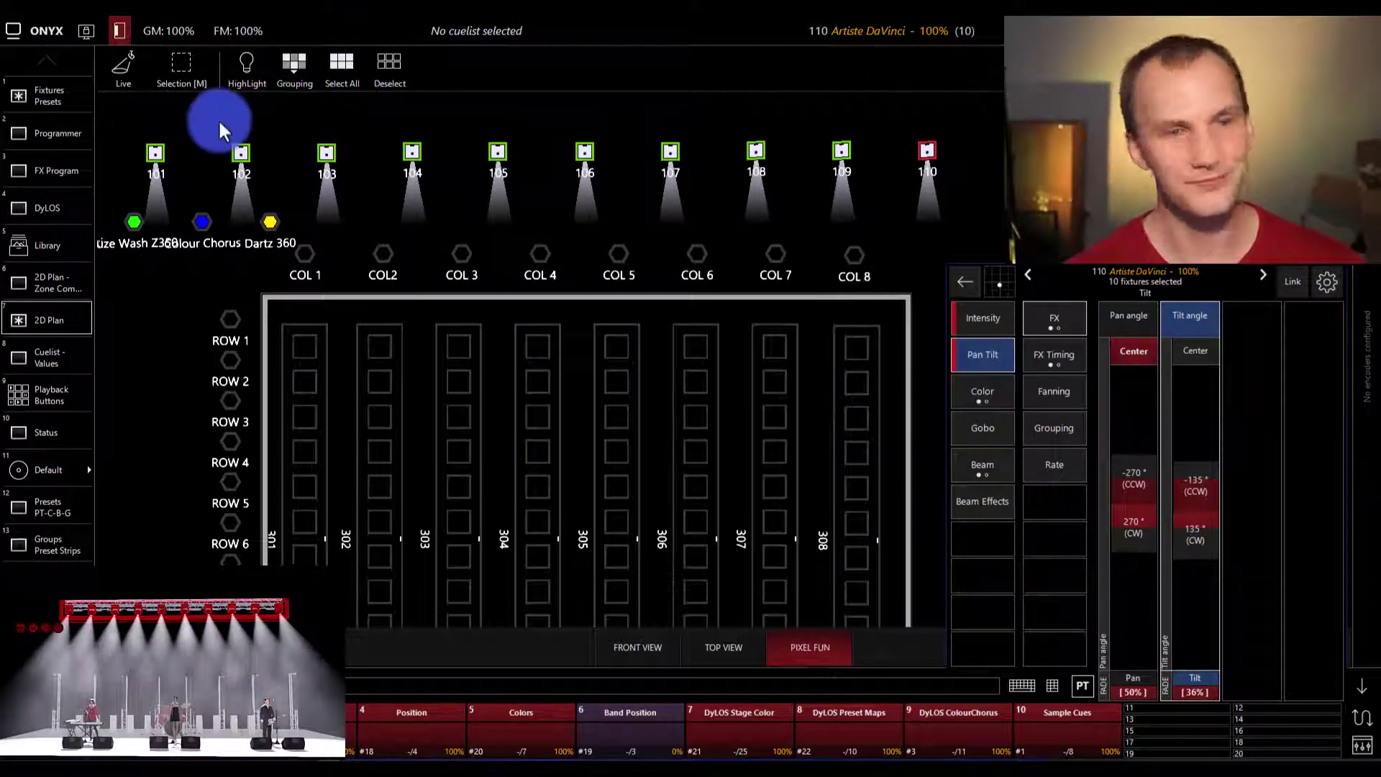
{"action": "left_click", "coordinate": [1005, 406]}
{"action": "left_click", "coordinate": [1133, 351]}
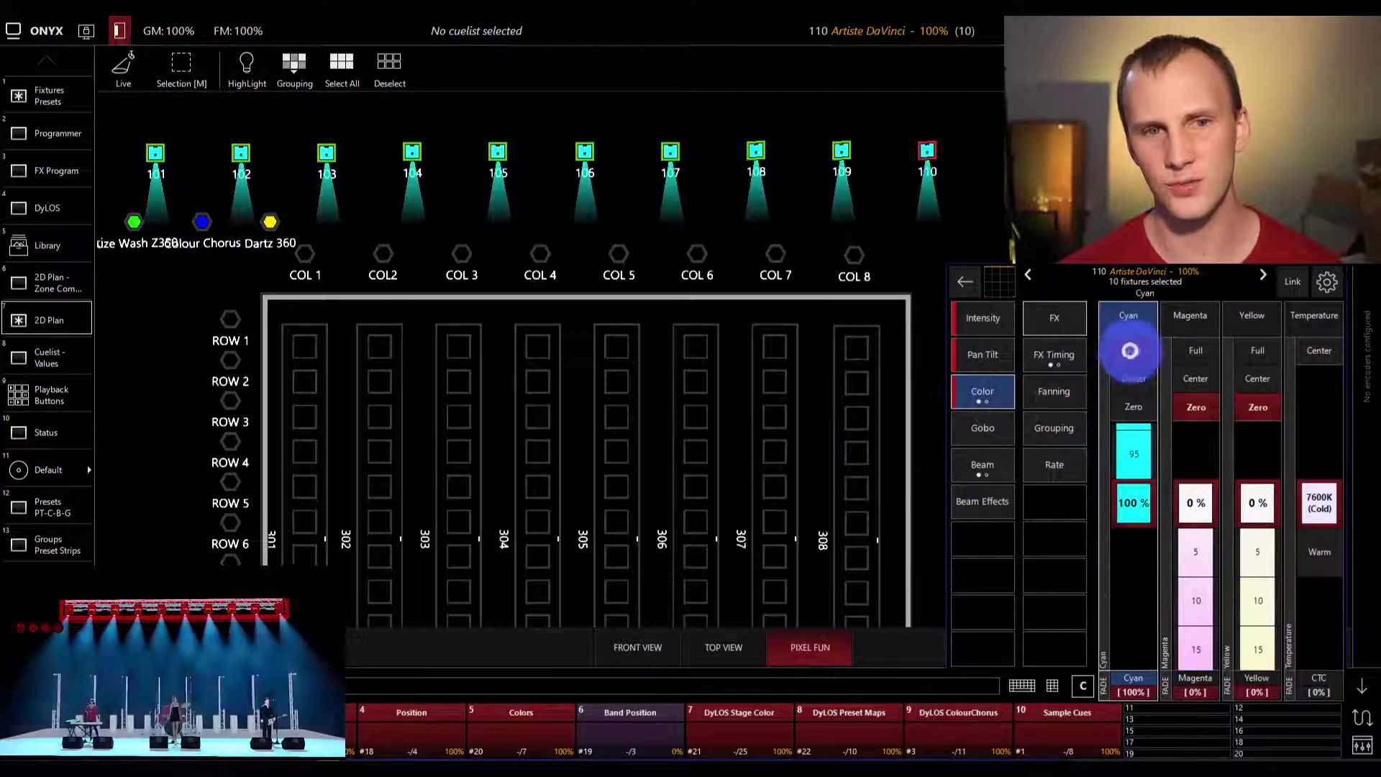
Step: Reset Cyan to zero and set the selected fixtures' Color 1 wheel to Green
{"action": "left_click", "coordinate": [1134, 407]}
{"action": "left_click", "coordinate": [978, 391]}
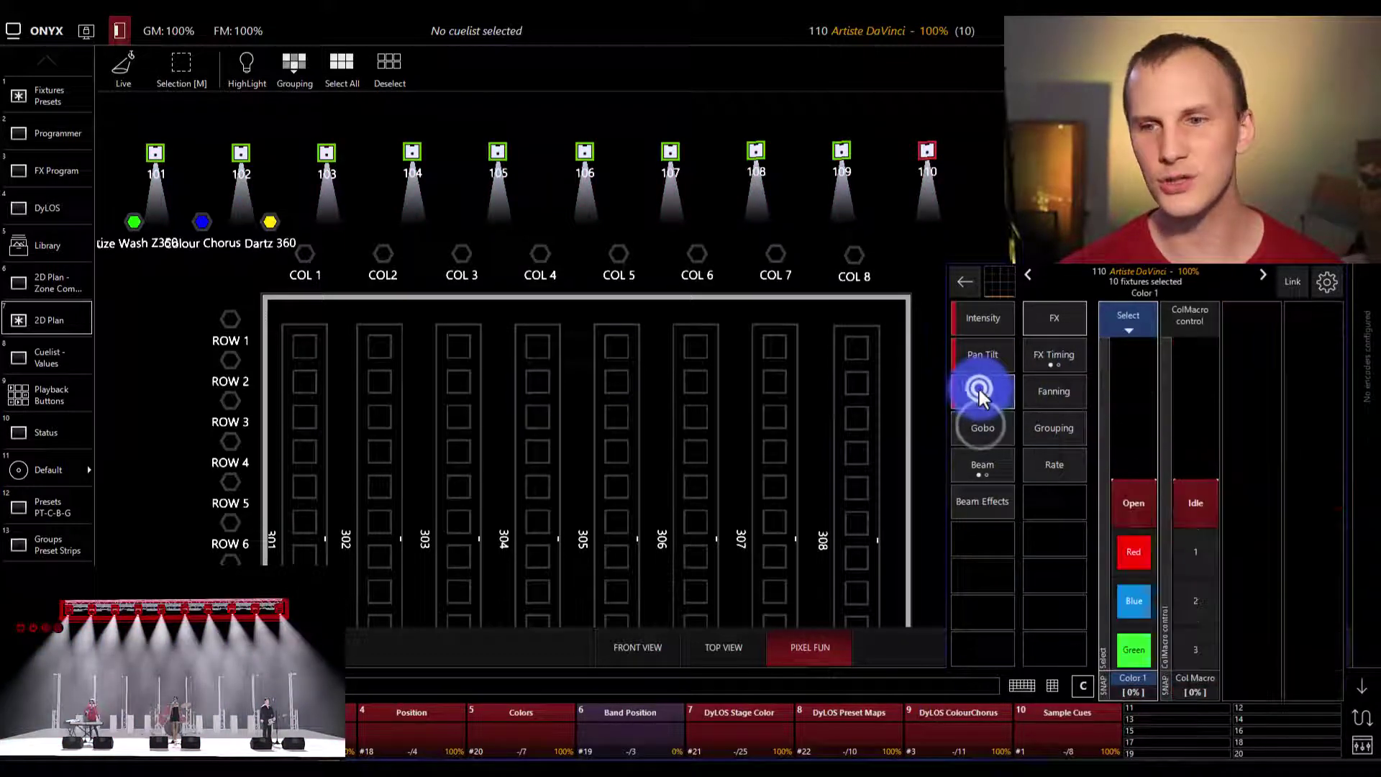
{"action": "scroll", "coordinate": [1138, 529], "scroll_direction": "down", "scroll_amount": 3}
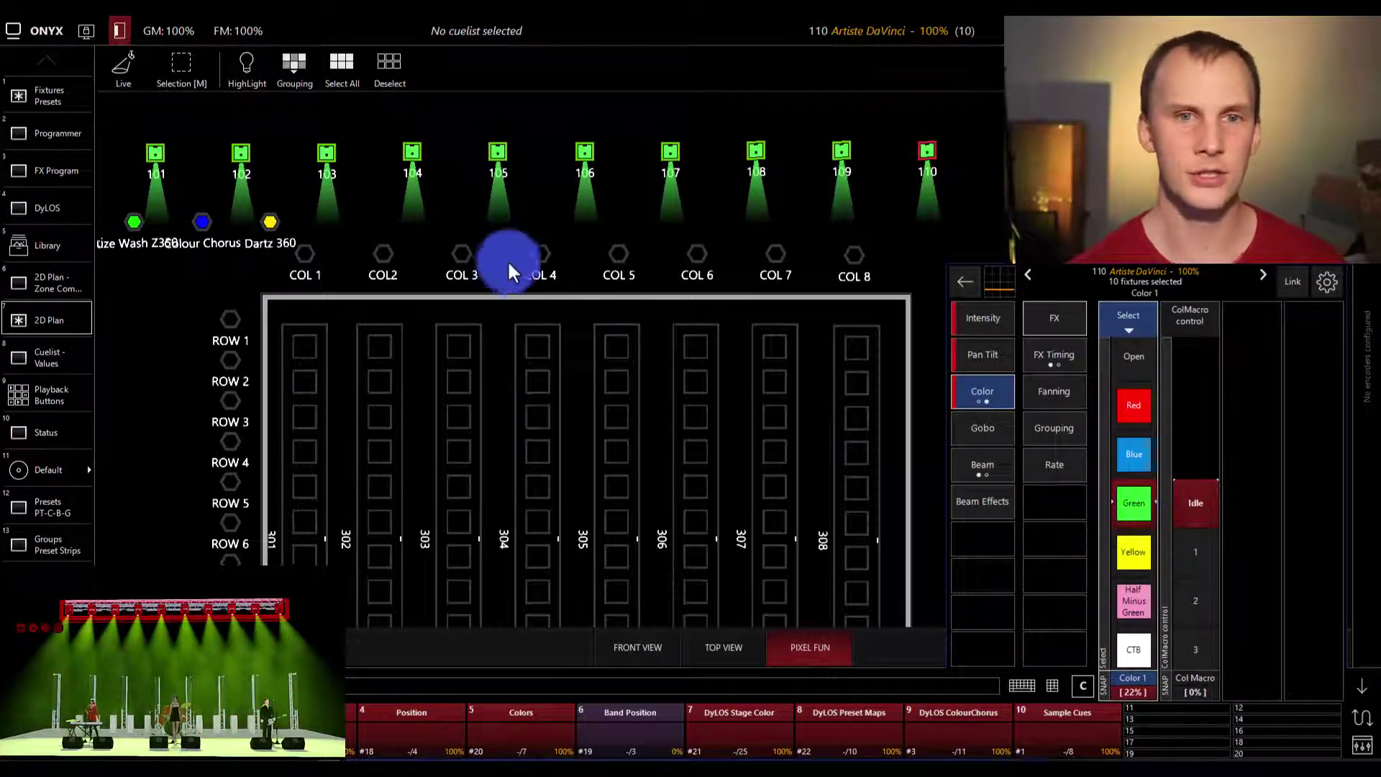
Step: Clear the ten-fixture selection and try picking DaVinci fixtures 108, 110 and 106 from the plan
{"action": "mouse_move", "coordinate": [507, 261]}
{"action": "left_mouse_down"}
{"action": "mouse_move", "coordinate": [433, 112]}
{"action": "mouse_move", "coordinate": [474, 189]}
{"action": "mouse_move", "coordinate": [318, 59]}
{"action": "mouse_move", "coordinate": [226, 126]}
{"action": "mouse_move", "coordinate": [282, 187]}
{"action": "mouse_move", "coordinate": [380, 119]}
{"action": "left_mouse_up"}
{"action": "mouse_move", "coordinate": [452, 192]}
{"action": "left_mouse_down"}
{"action": "mouse_move", "coordinate": [557, 134]}
{"action": "mouse_move", "coordinate": [683, 133]}
{"action": "mouse_move", "coordinate": [785, 173]}
{"action": "mouse_move", "coordinate": [906, 105]}
{"action": "mouse_move", "coordinate": [866, 113]}
{"action": "left_mouse_up"}
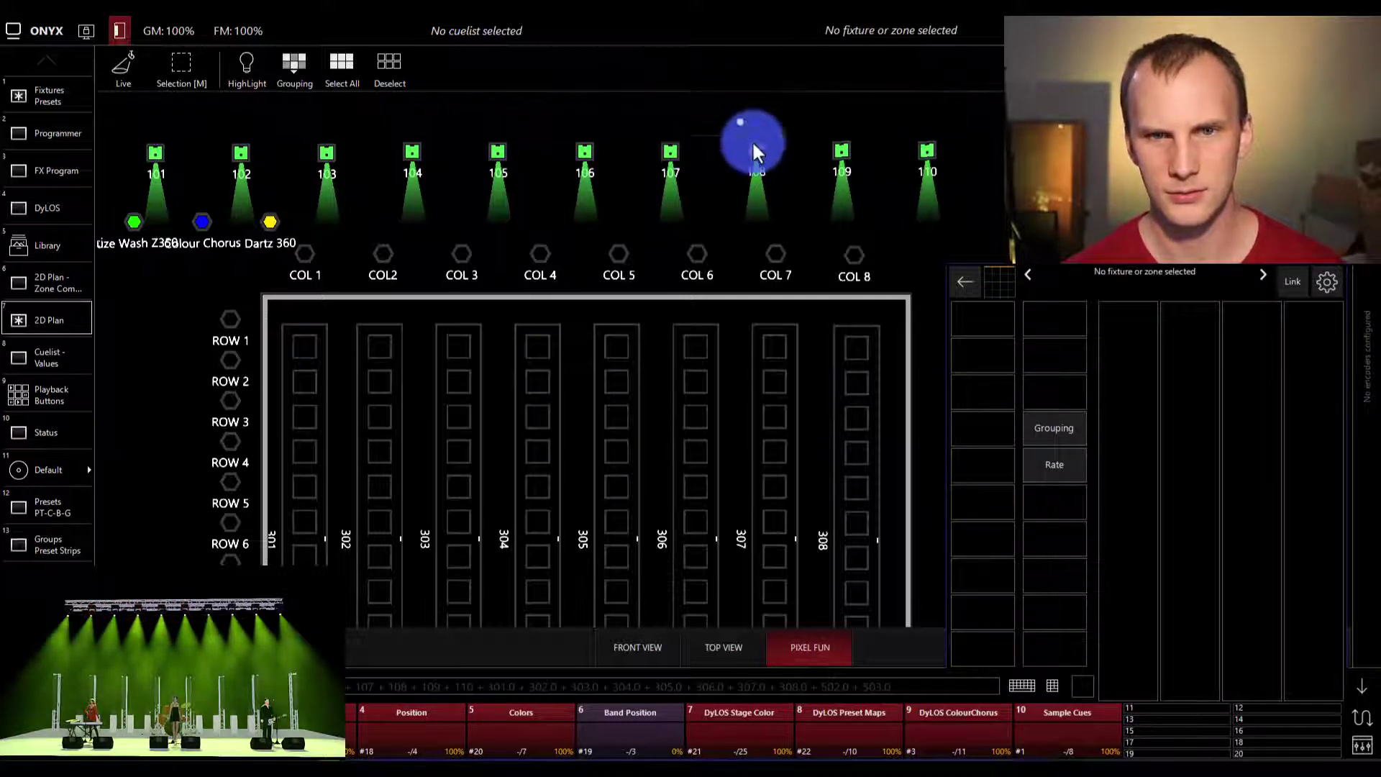
{"action": "left_click", "coordinate": [753, 144]}
{"action": "left_click", "coordinate": [929, 154]}
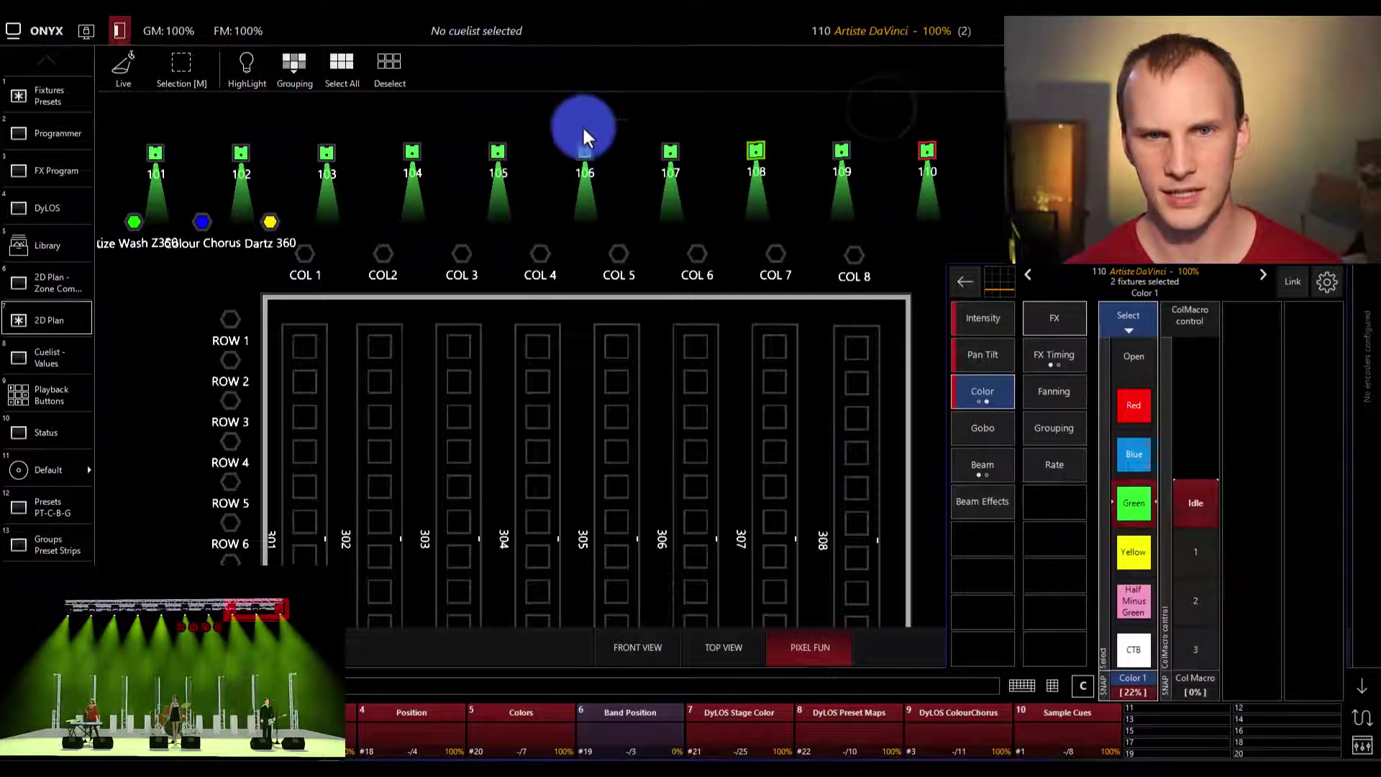
{"action": "left_click_drag", "start_coordinate": [584, 131], "coordinate": [630, 190]}
Step: Select DaVinci fixtures 102, 104, 106, 108 and 110 on the plan and set their Color 1 wheel to Blue
{"action": "left_click_drag", "start_coordinate": [195, 123], "coordinate": [267, 184]}
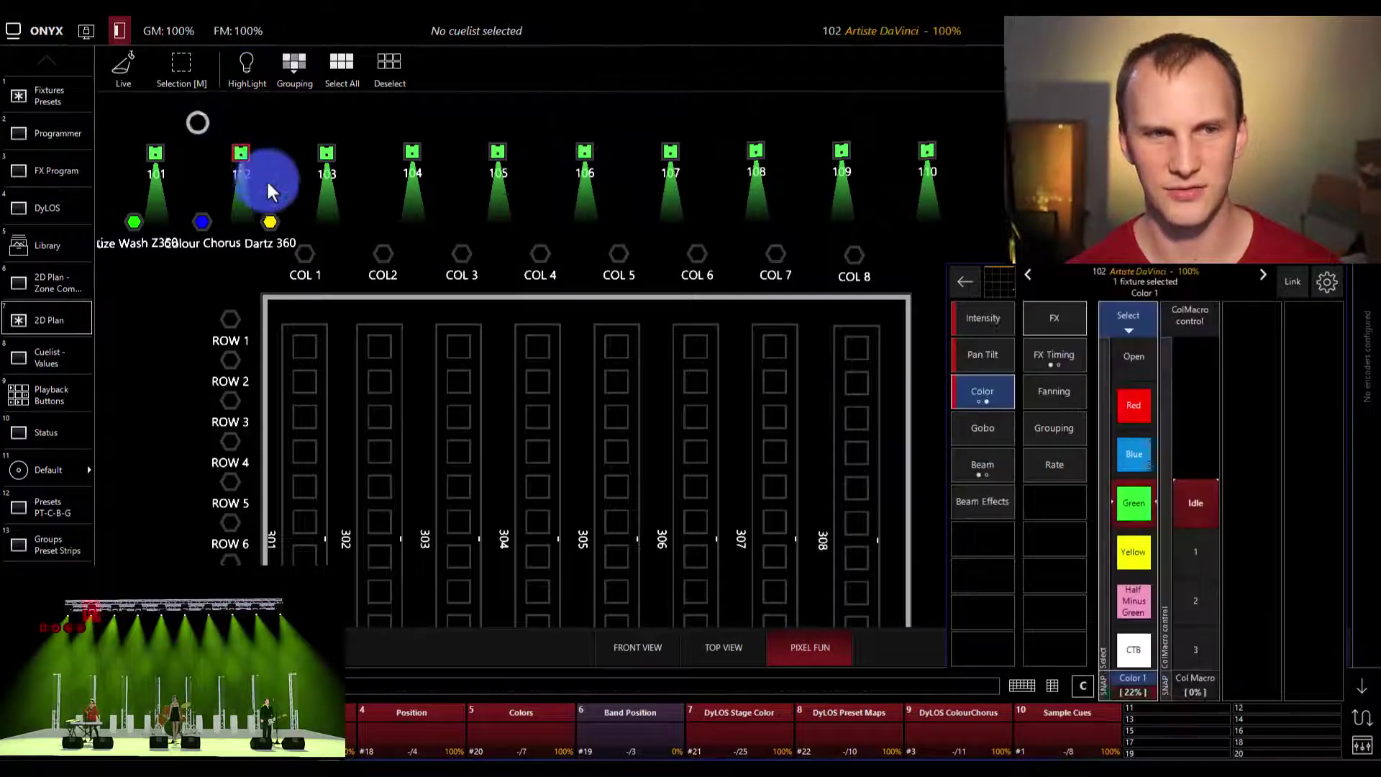
{"action": "left_click_drag", "start_coordinate": [371, 127], "coordinate": [425, 185]}
{"action": "left_click_drag", "start_coordinate": [582, 146], "coordinate": [602, 148]}
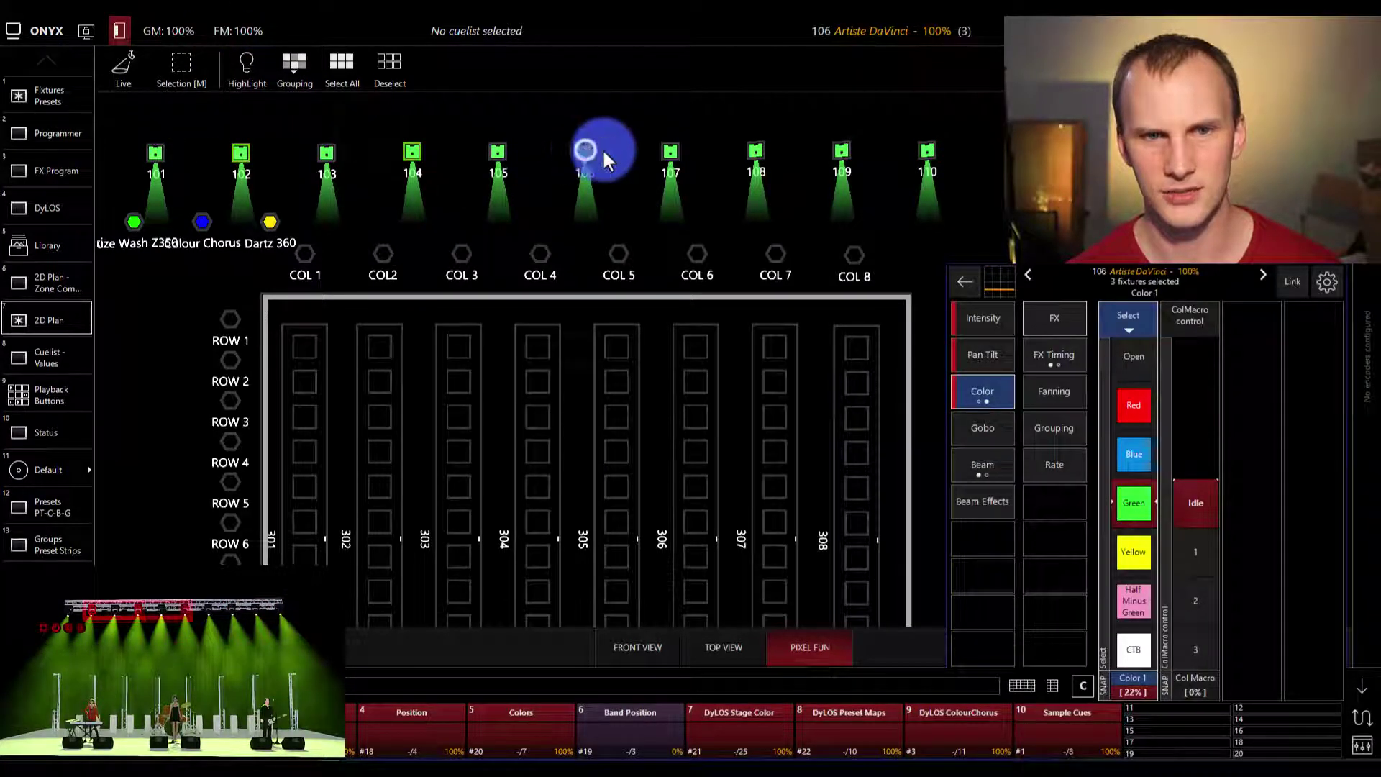
{"action": "left_click", "coordinate": [757, 152]}
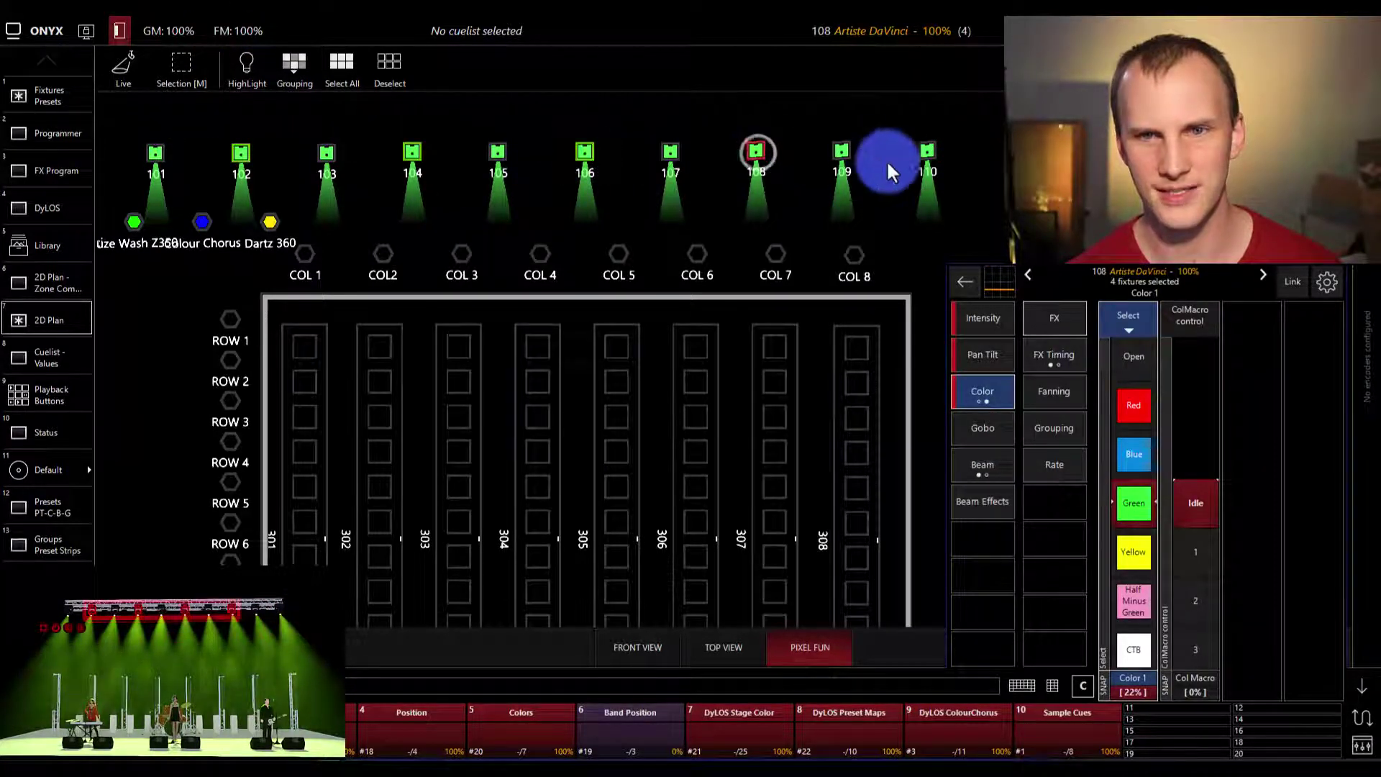
{"action": "left_click", "coordinate": [927, 148]}
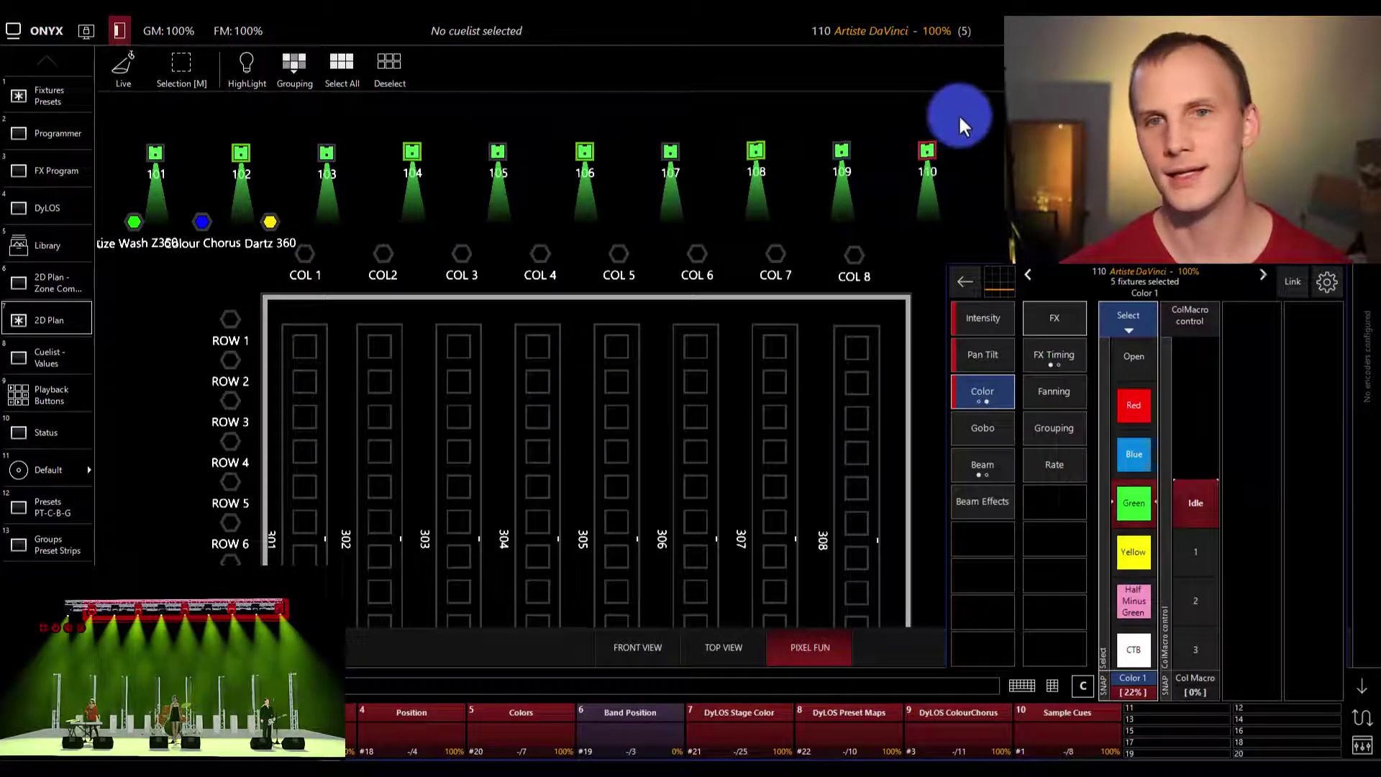
{"action": "left_click", "coordinate": [1126, 447]}
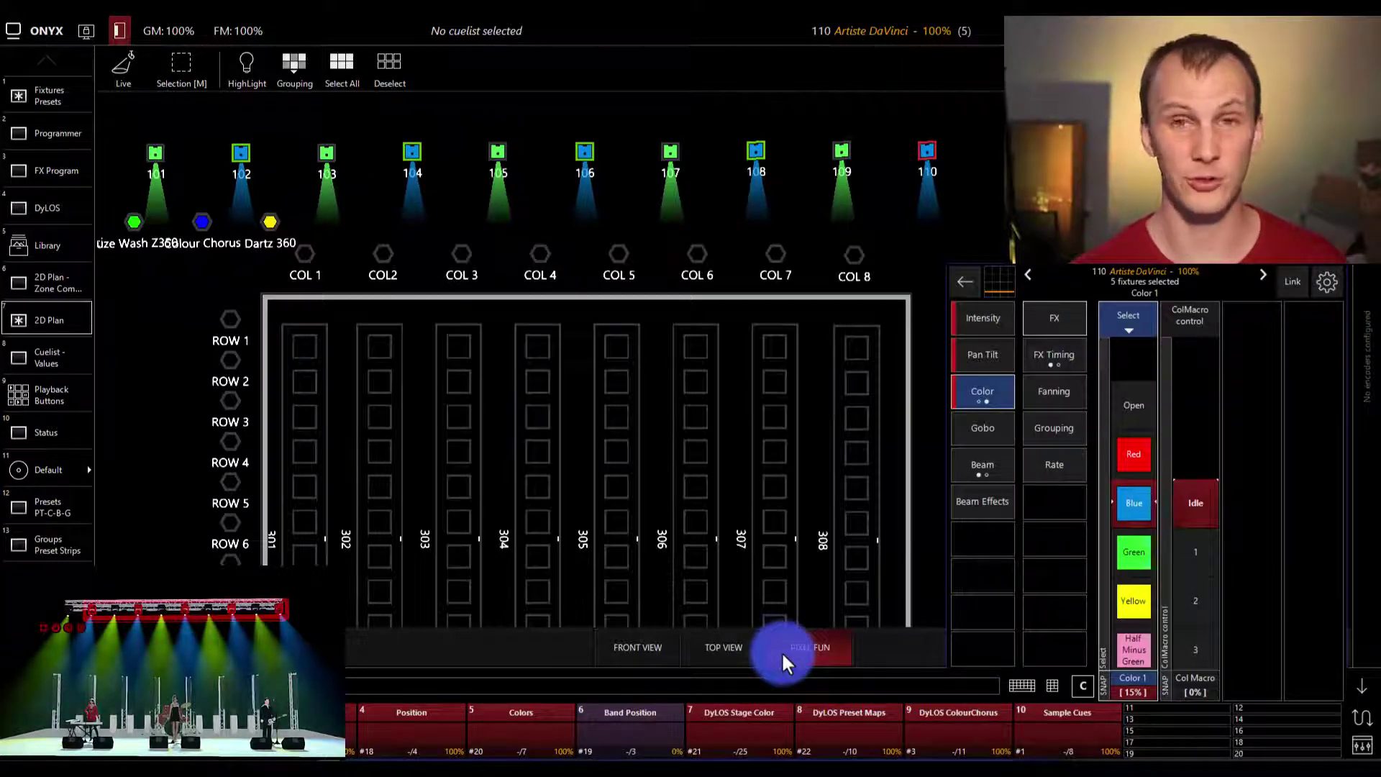
Step: Look at the Front View page, switch the plan to Top View, and collapse the fixture parameter controls
{"action": "left_click", "coordinate": [630, 644]}
{"action": "left_click", "coordinate": [703, 654]}
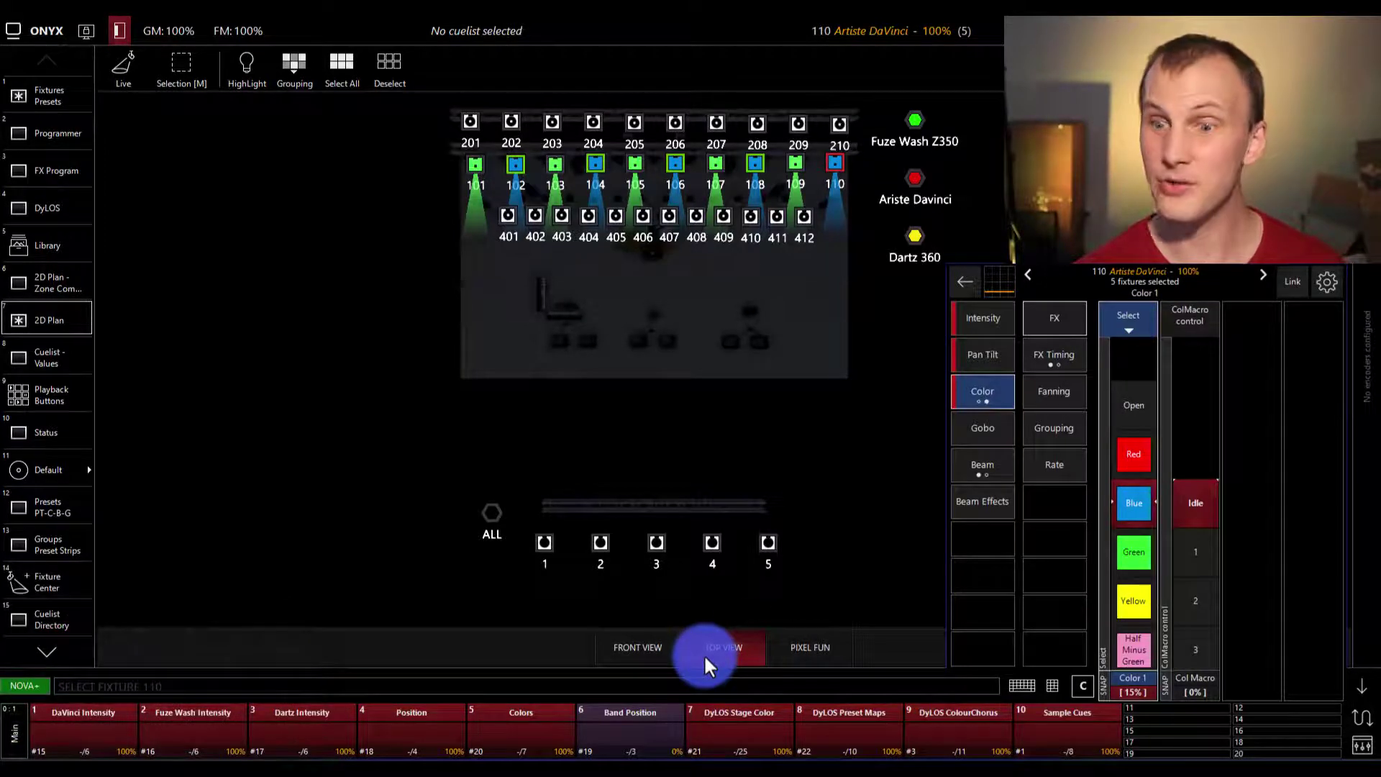
{"action": "left_click", "coordinate": [1362, 686]}
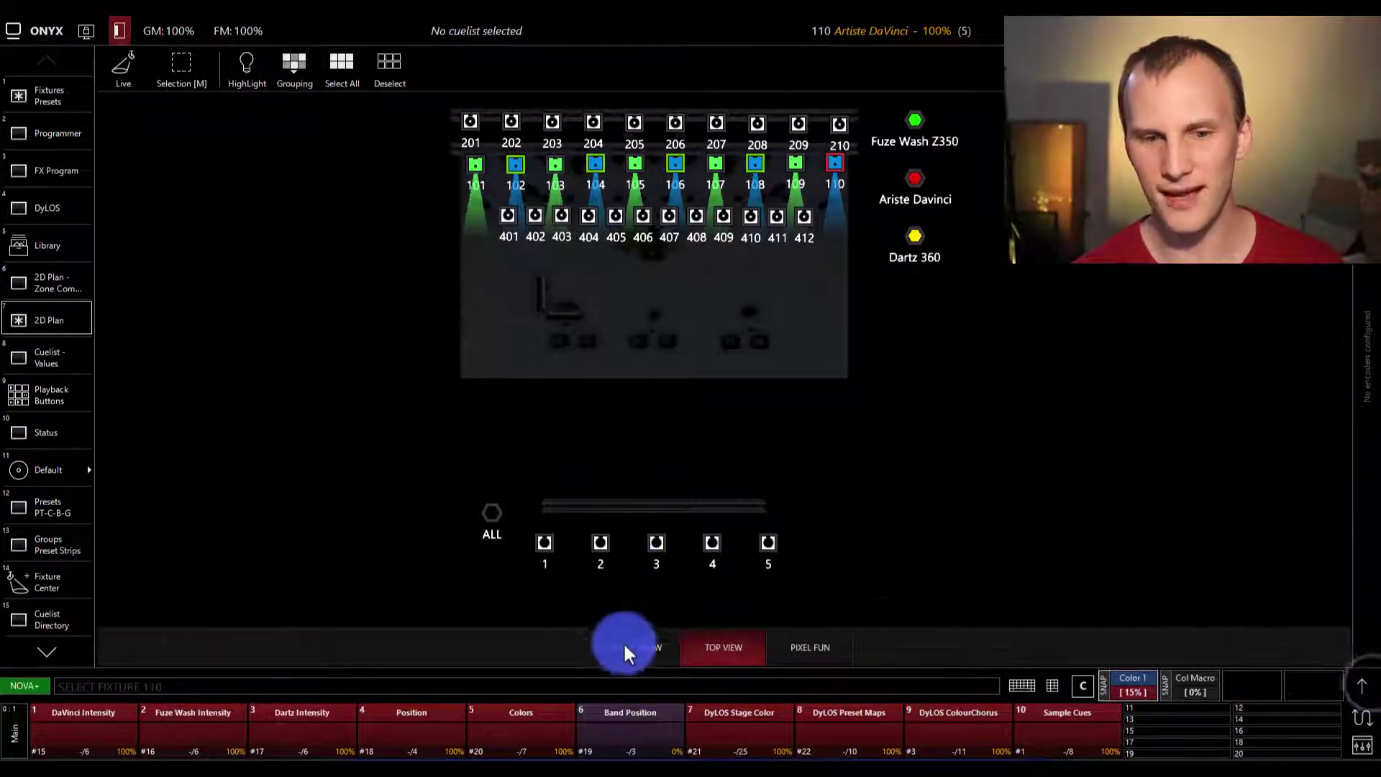
Step: Examine the Top View page's background image options and image file chooser in edit mode, and return the plan to live mode
{"action": "left_click", "coordinate": [126, 72]}
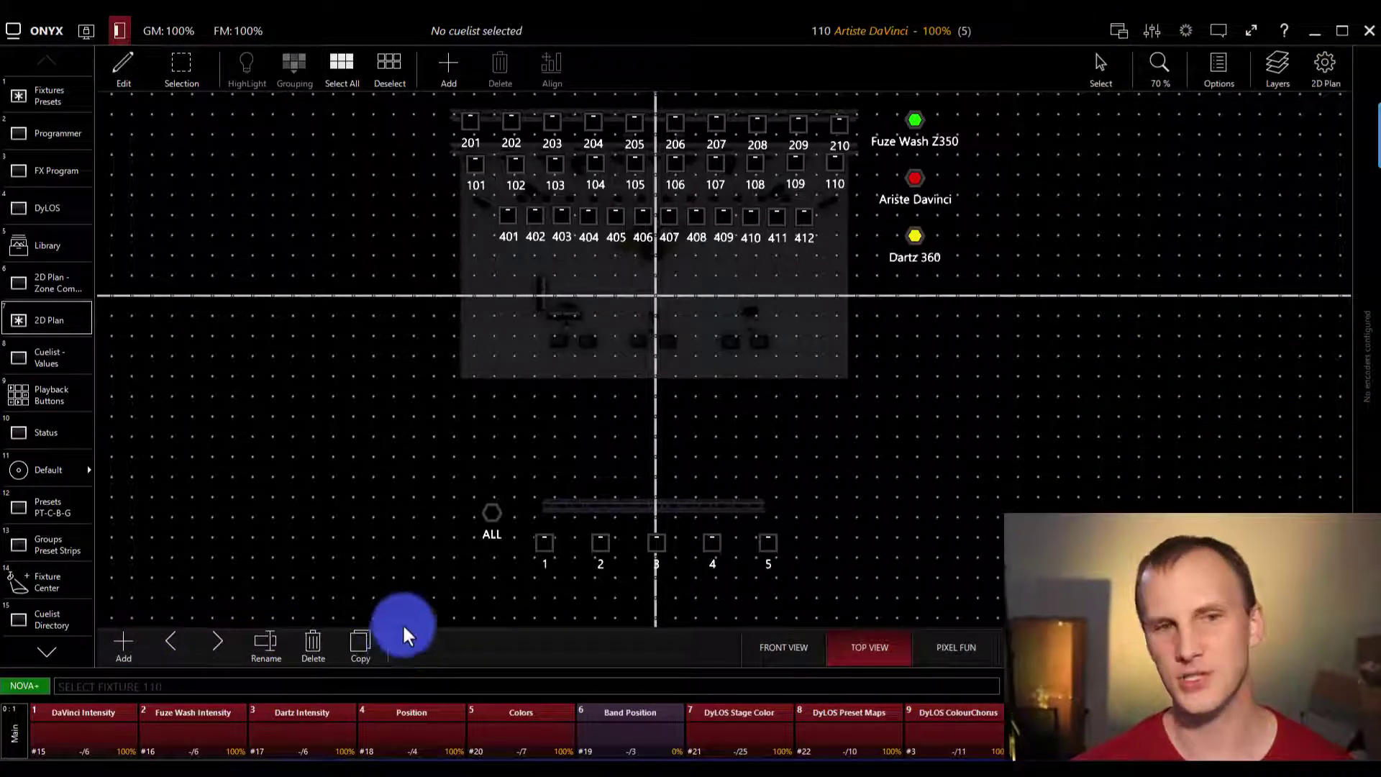
{"action": "left_click", "coordinate": [1218, 69]}
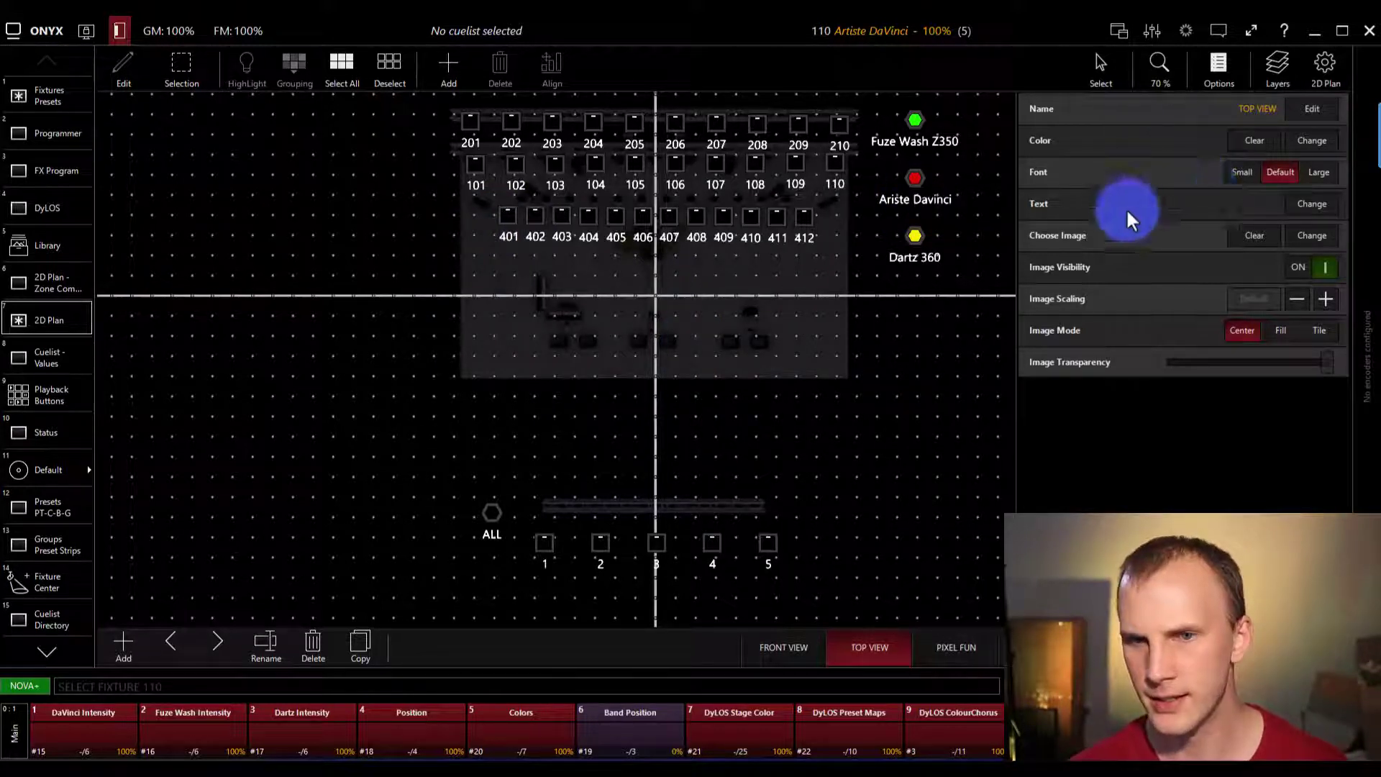
{"action": "left_click", "coordinate": [1295, 234]}
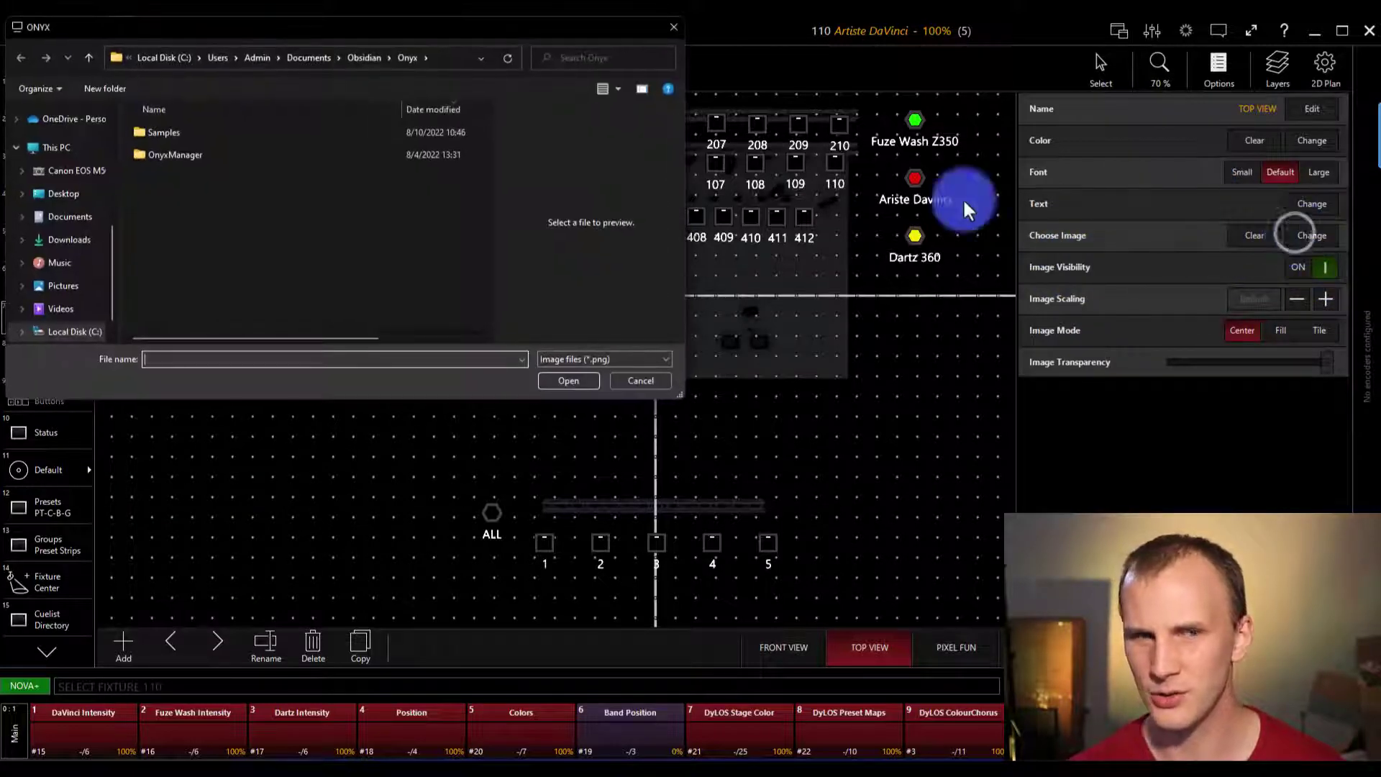
{"action": "left_click", "coordinate": [637, 382]}
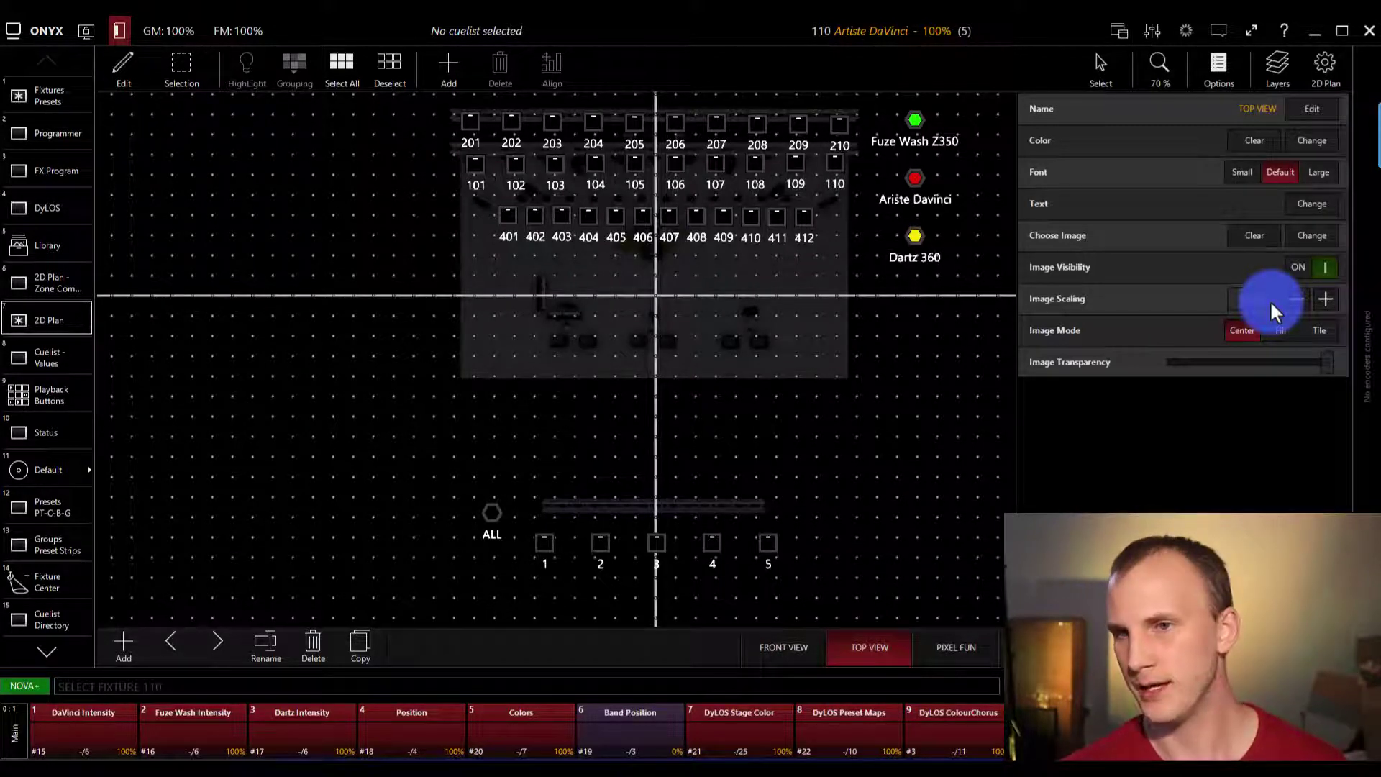
{"action": "left_click", "coordinate": [1200, 59]}
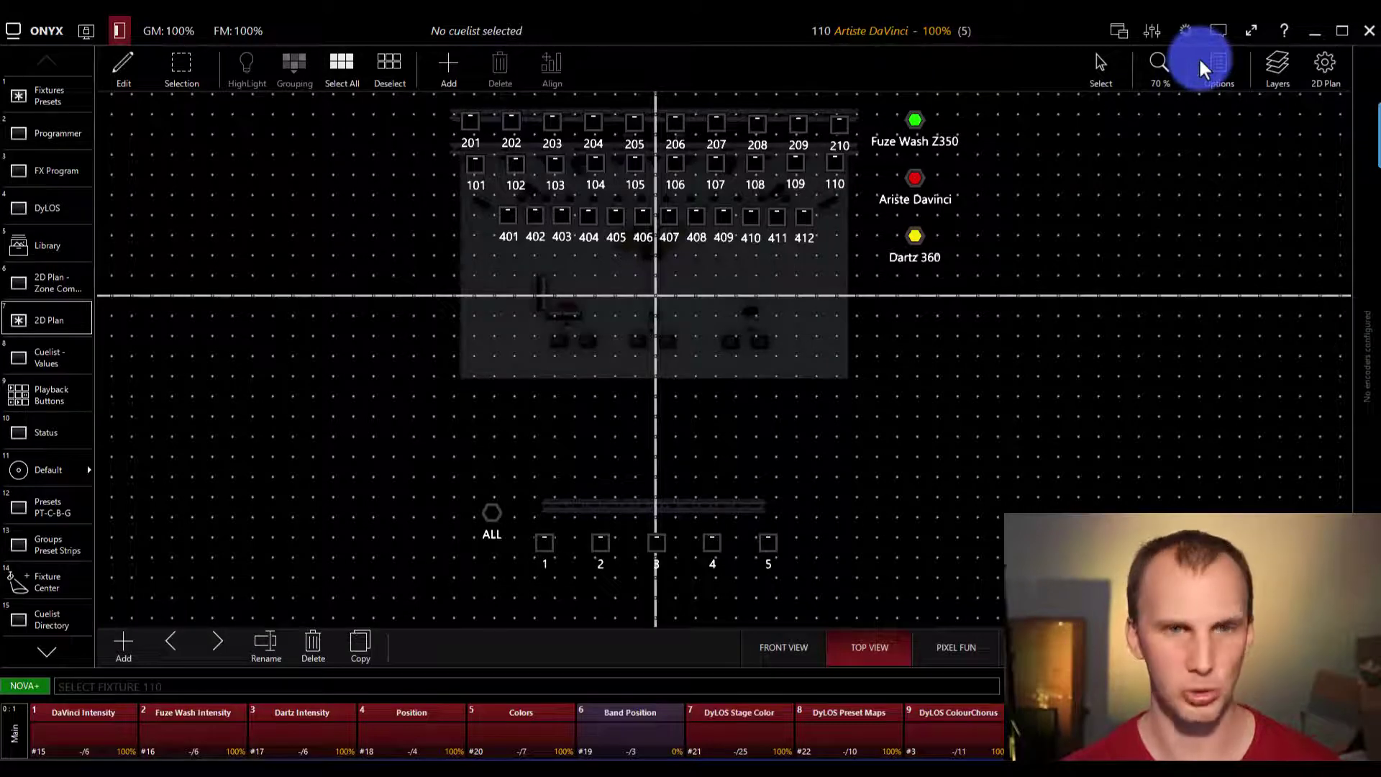
{"action": "left_click", "coordinate": [117, 78]}
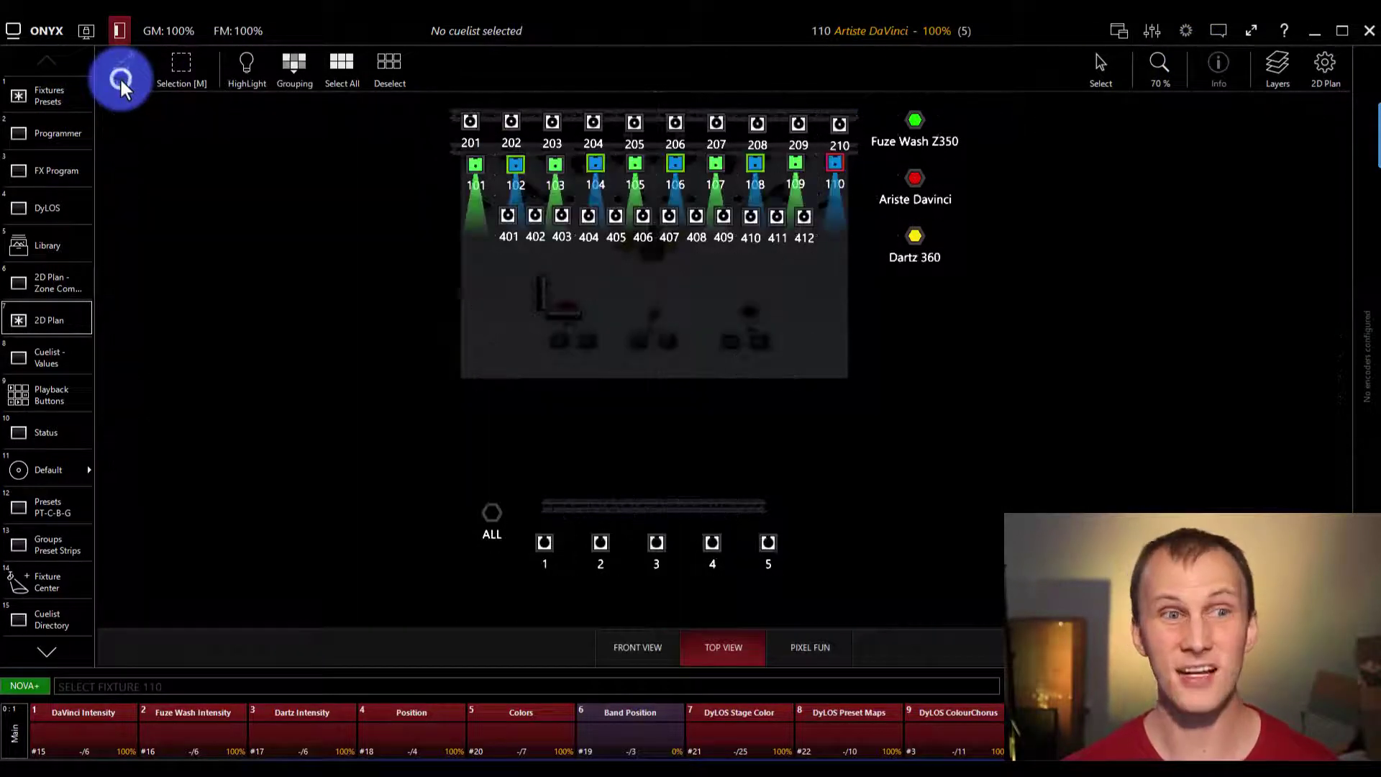